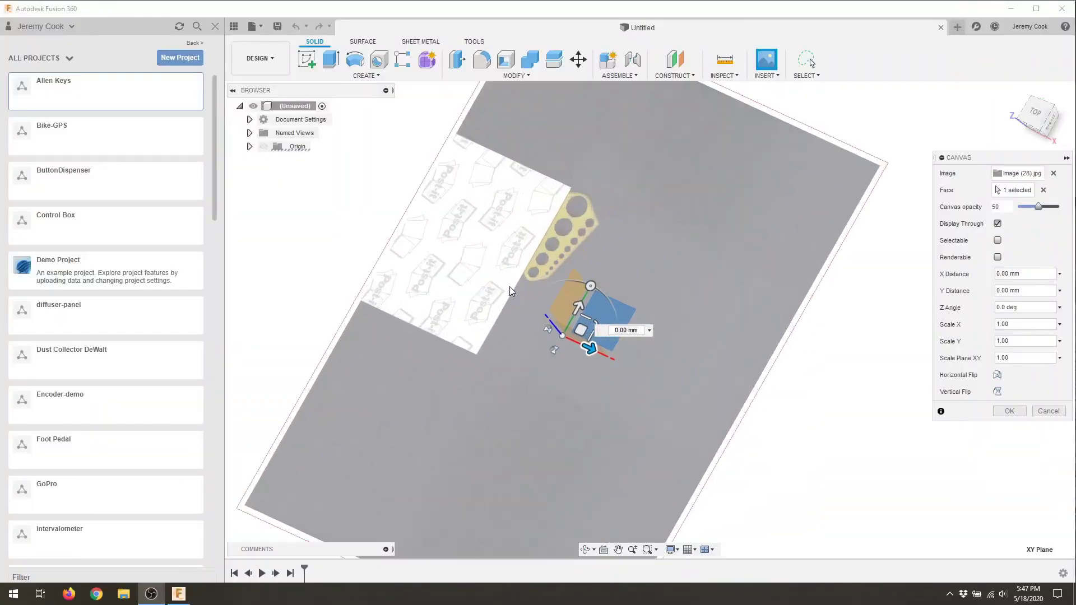
Shift the photo canvas along X and Y, then begin tracing the board outline with lines
{"action": "left_click_drag", "start_coordinate": [587, 347], "coordinate": [648, 376]}
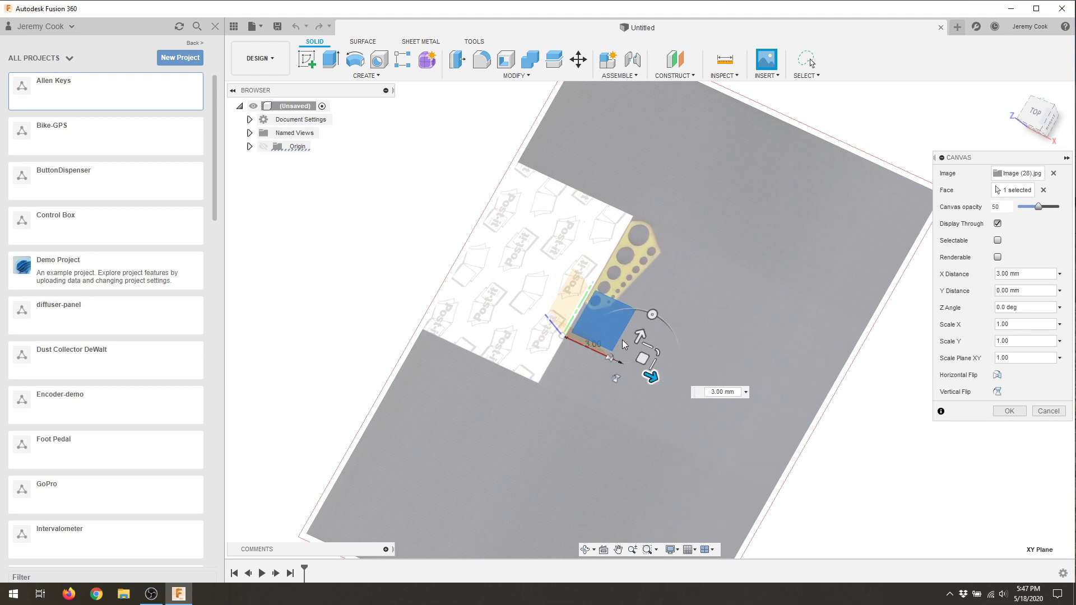
{"action": "left_click_drag", "start_coordinate": [640, 338], "coordinate": [620, 365]}
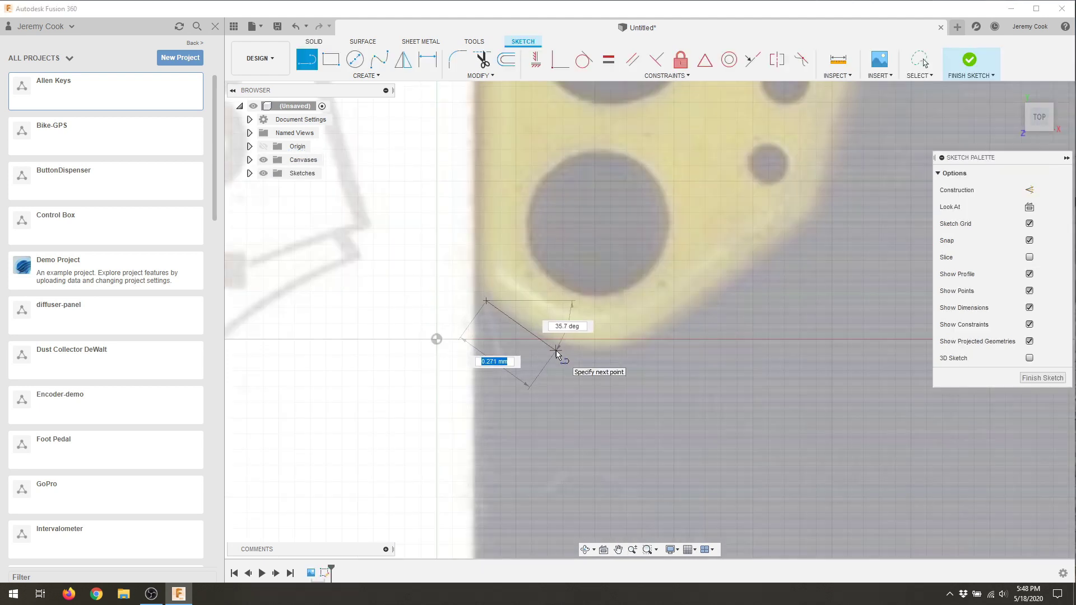
{"action": "middle_click_drag", "start_coordinate": [631, 354], "coordinate": [1017, 128], "text": "shift"}
{"action": "left_click", "coordinate": [1025, 121]}
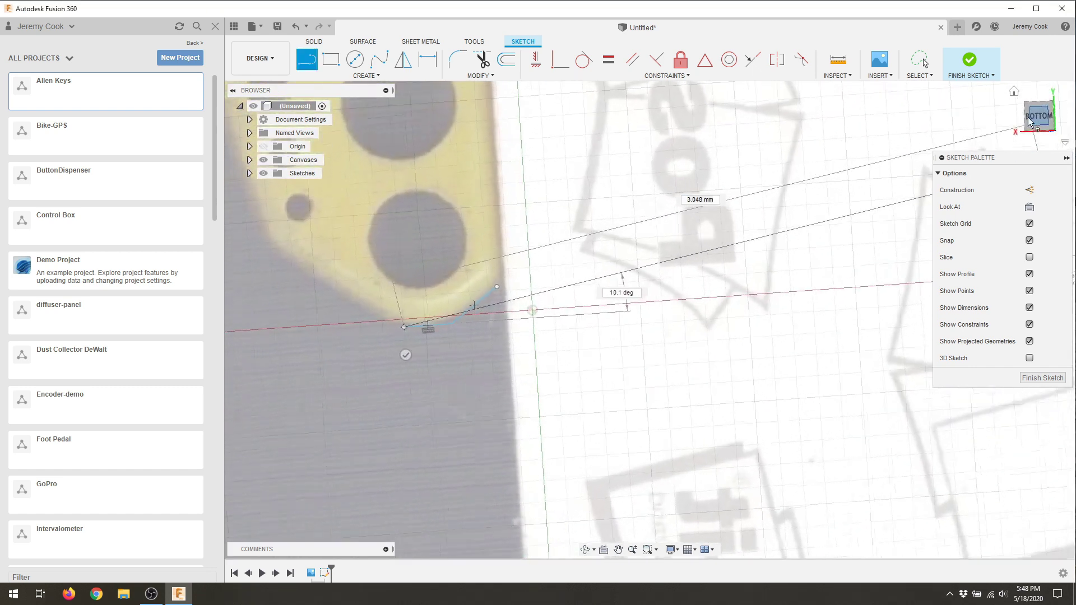
{"action": "scroll", "coordinate": [488, 399], "scroll_direction": "up", "scroll_amount": 5}
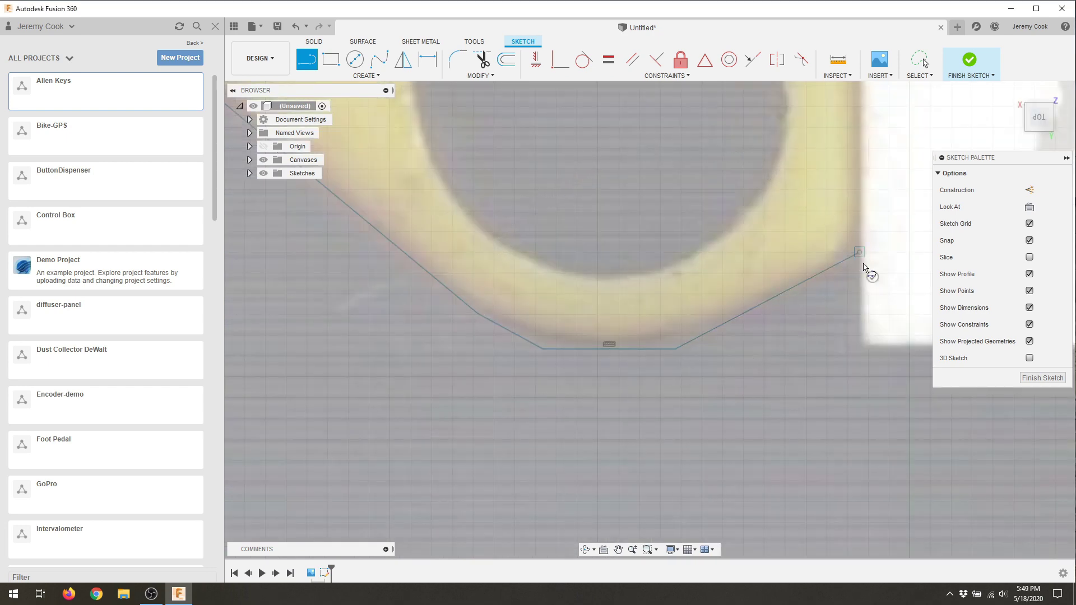
{"action": "scroll", "coordinate": [866, 263], "scroll_direction": "down", "scroll_amount": 3}
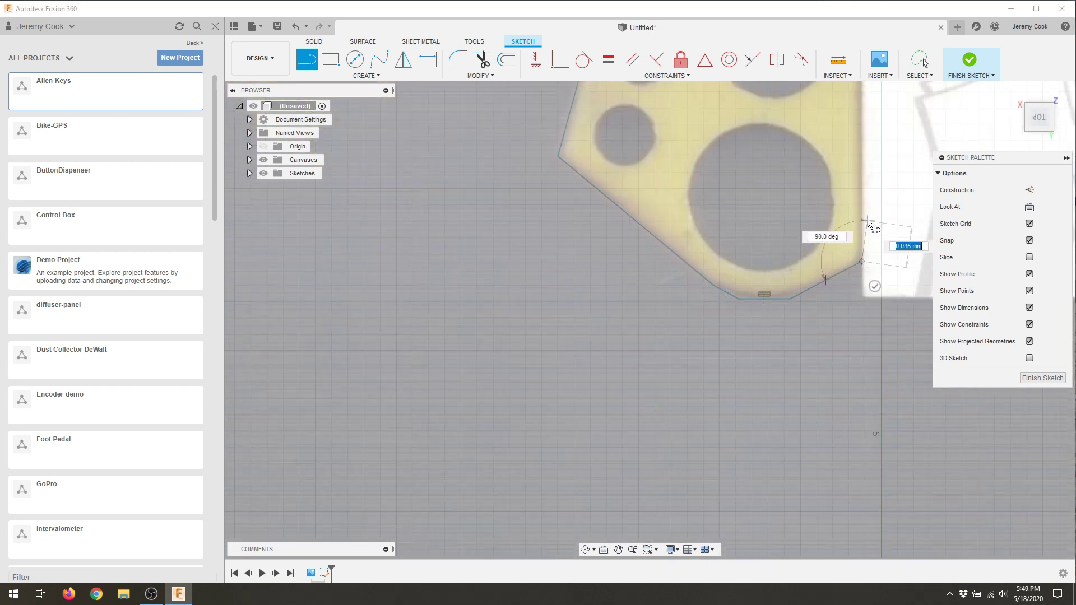
Close the traced outline, finish the sketch and measure its 4.224 mm height
{"action": "scroll", "coordinate": [644, 457], "scroll_direction": "up", "scroll_amount": 4}
{"action": "scroll", "coordinate": [645, 457], "scroll_direction": "up", "scroll_amount": 2}
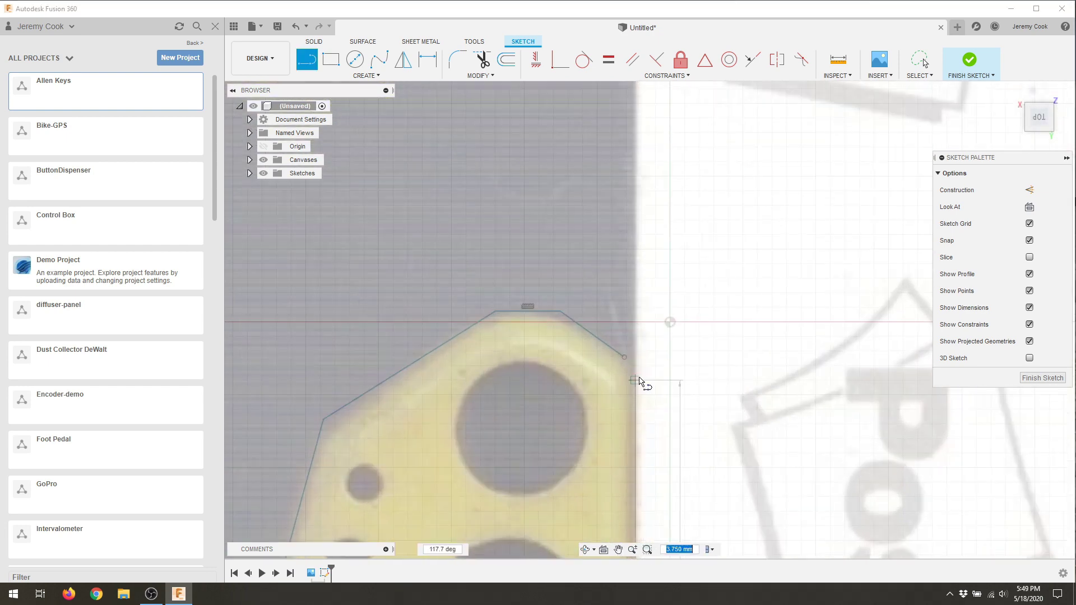
{"action": "scroll", "coordinate": [635, 366], "scroll_direction": "up", "scroll_amount": 3}
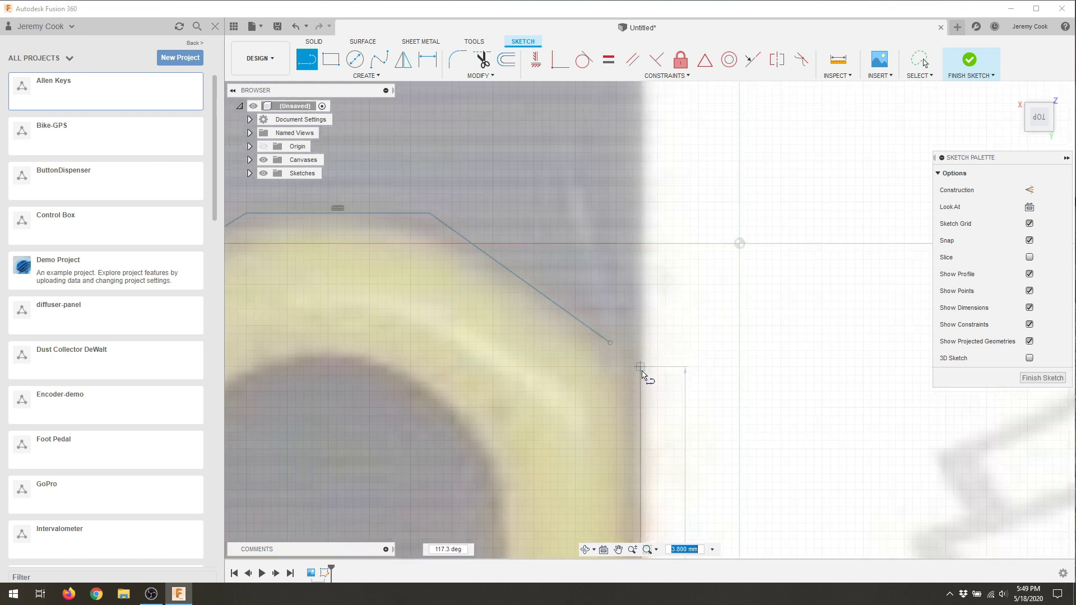
{"action": "left_click", "coordinate": [610, 345]}
{"action": "scroll", "coordinate": [630, 372], "scroll_direction": "down", "scroll_amount": 8}
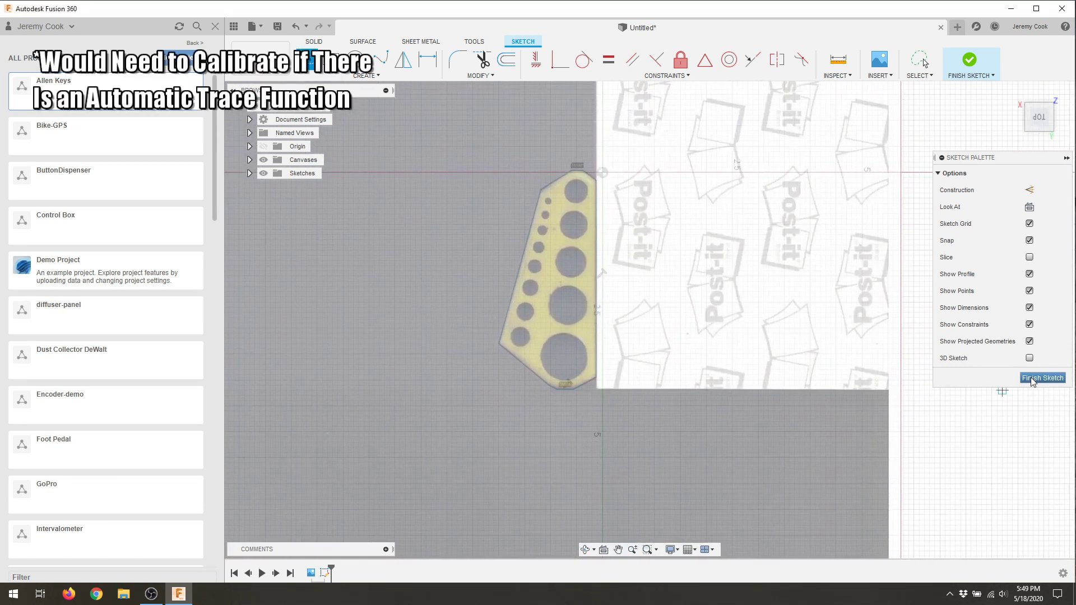
{"action": "left_click", "coordinate": [1033, 379]}
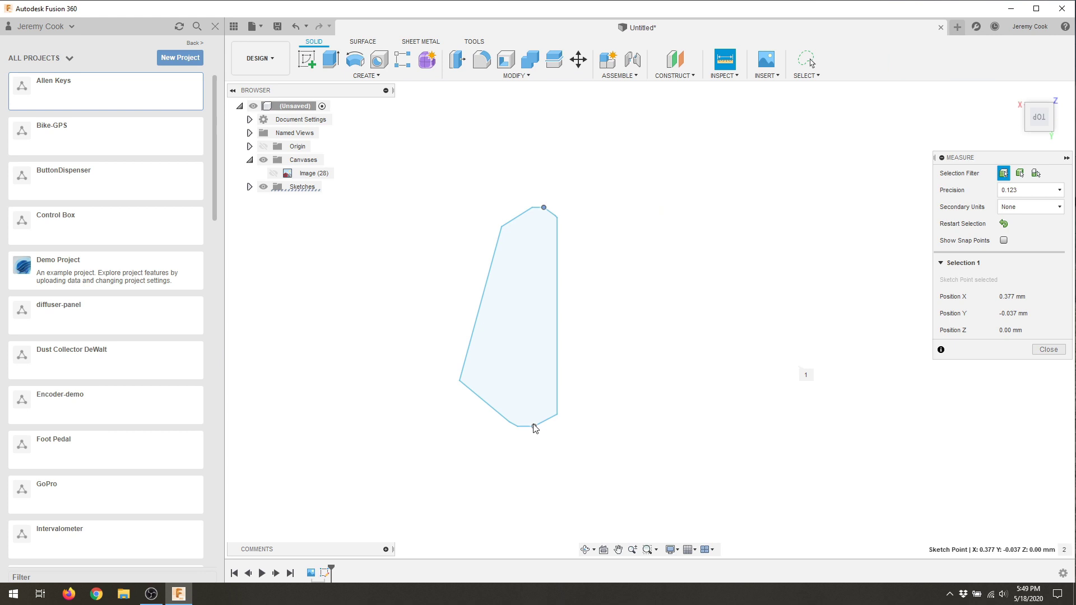
{"action": "left_click", "coordinate": [534, 426]}
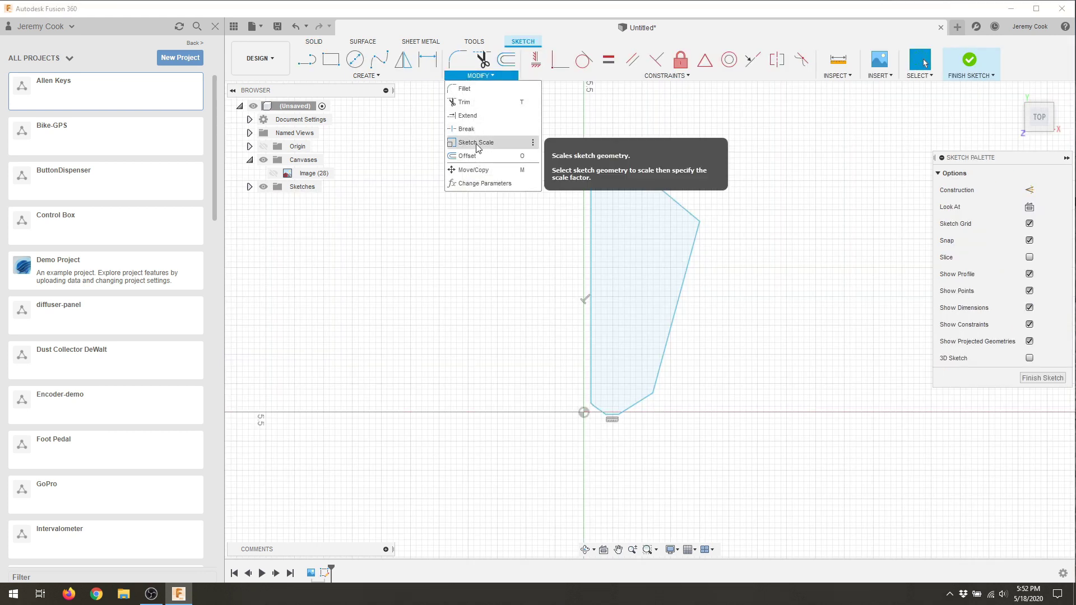
Select all outline curves for Sketch Scale with the origin as base point
{"action": "left_click", "coordinate": [480, 142]}
{"action": "mouse_move", "coordinate": [424, 526]}
{"action": "left_mouse_down"}
{"action": "mouse_move", "coordinate": [719, 416]}
{"action": "mouse_move", "coordinate": [789, 202]}
{"action": "mouse_move", "coordinate": [790, 164]}
{"action": "left_mouse_up"}
{"action": "left_click", "coordinate": [583, 413]}
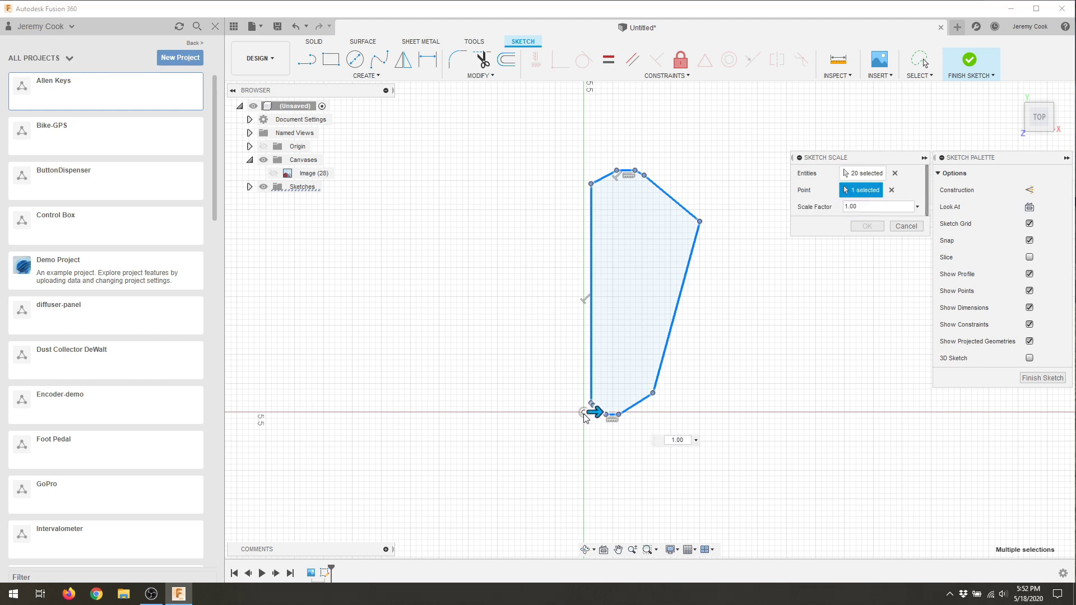
{"action": "type", "text": "5.22"}
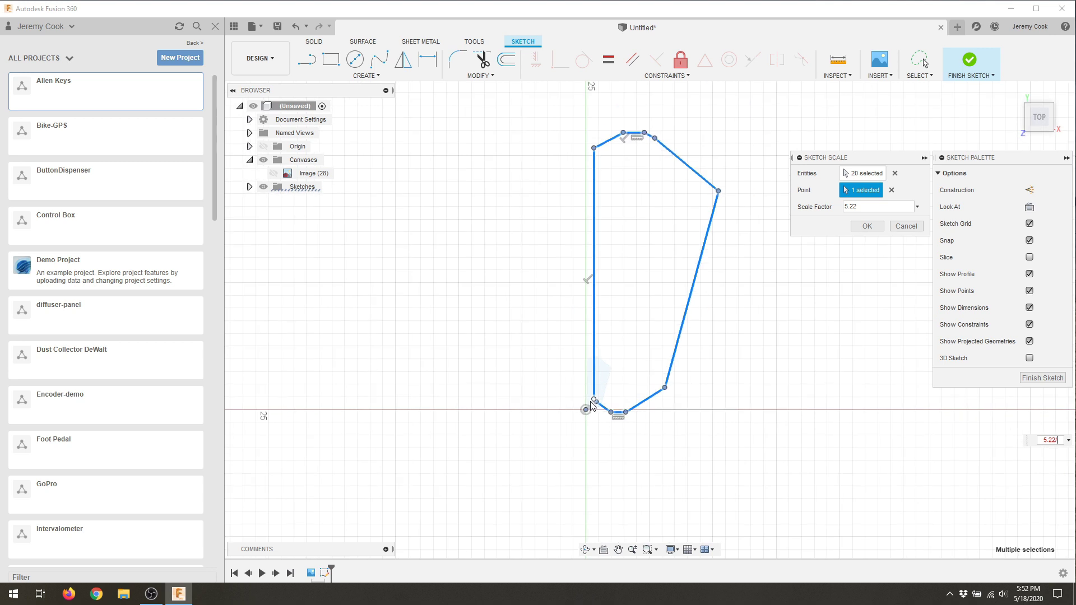
Compute 52.36/4.22 in Calculator and scale the outline by 12.41
{"action": "key", "text": "XF86Calculator"}
{"action": "type", "text": "52.36"}
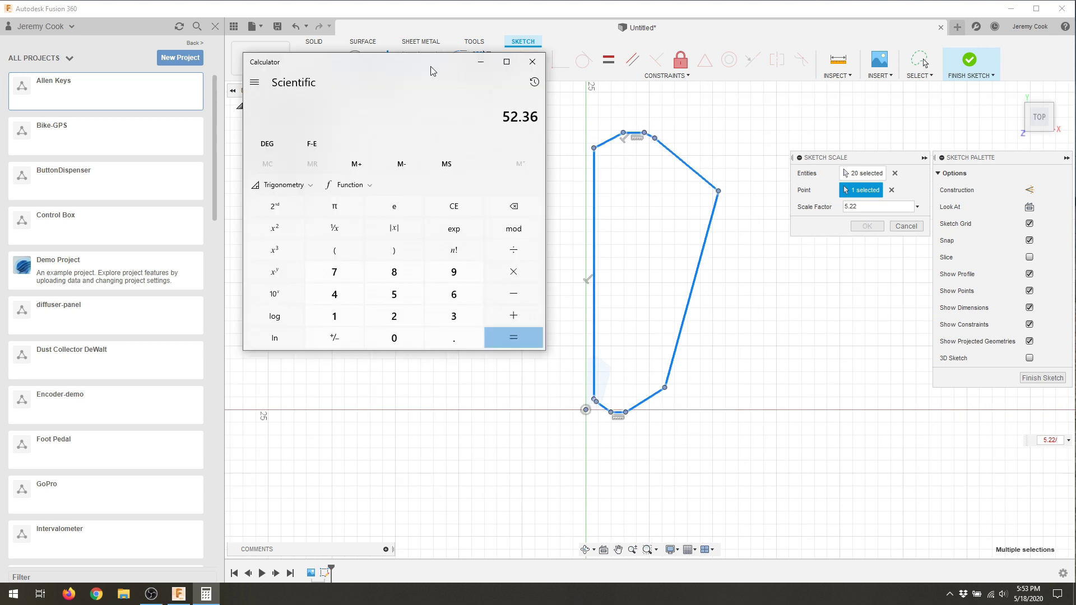
{"action": "type", "text": "/4.22"}
{"action": "key", "text": "Return"}
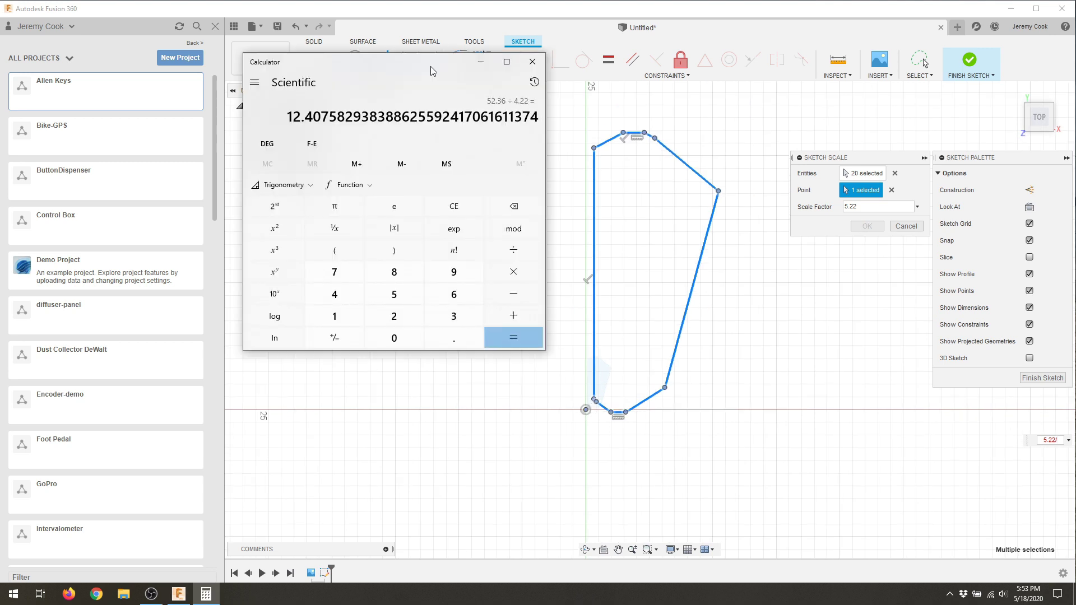
{"action": "left_click", "coordinate": [883, 205]}
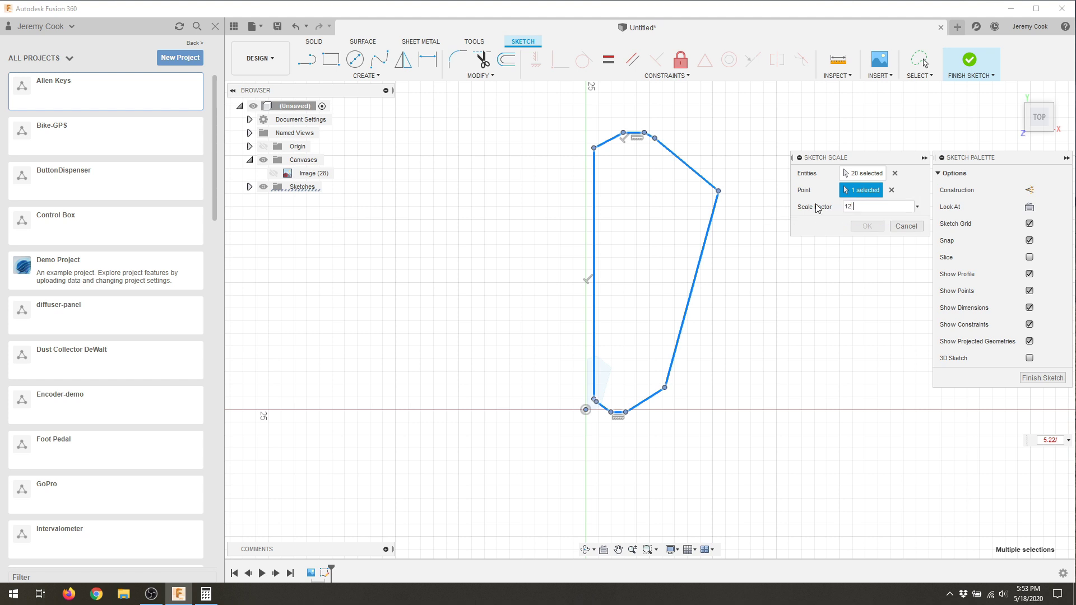
{"action": "scroll", "coordinate": [661, 260], "scroll_direction": "down", "scroll_amount": 5}
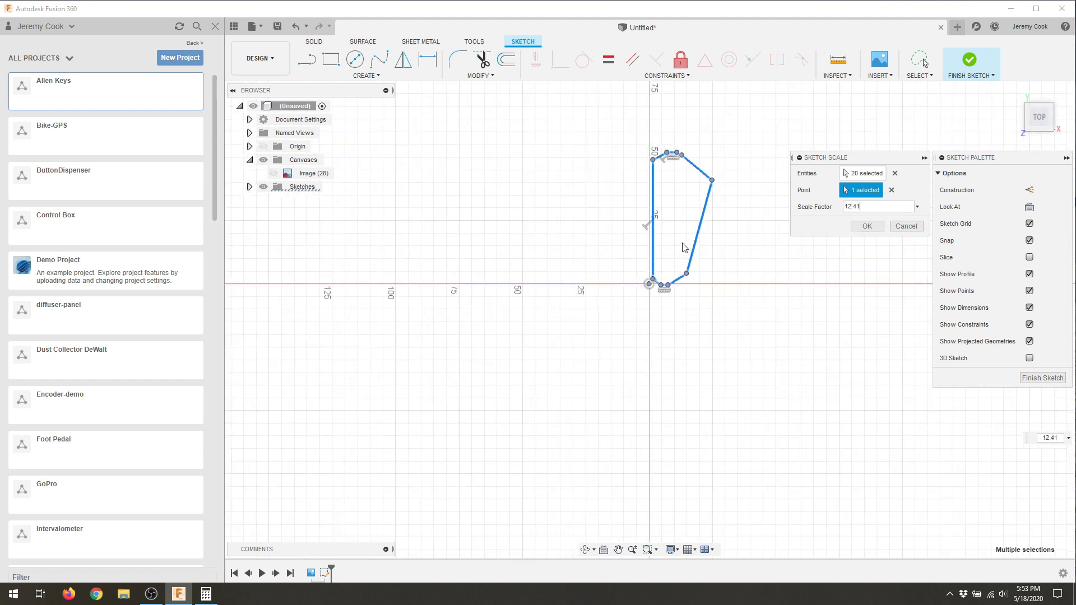
{"action": "middle_click_drag", "start_coordinate": [661, 261], "coordinate": [596, 364]}
{"action": "key", "text": "Return"}
{"action": "scroll", "coordinate": [605, 314], "scroll_direction": "up", "scroll_amount": 3}
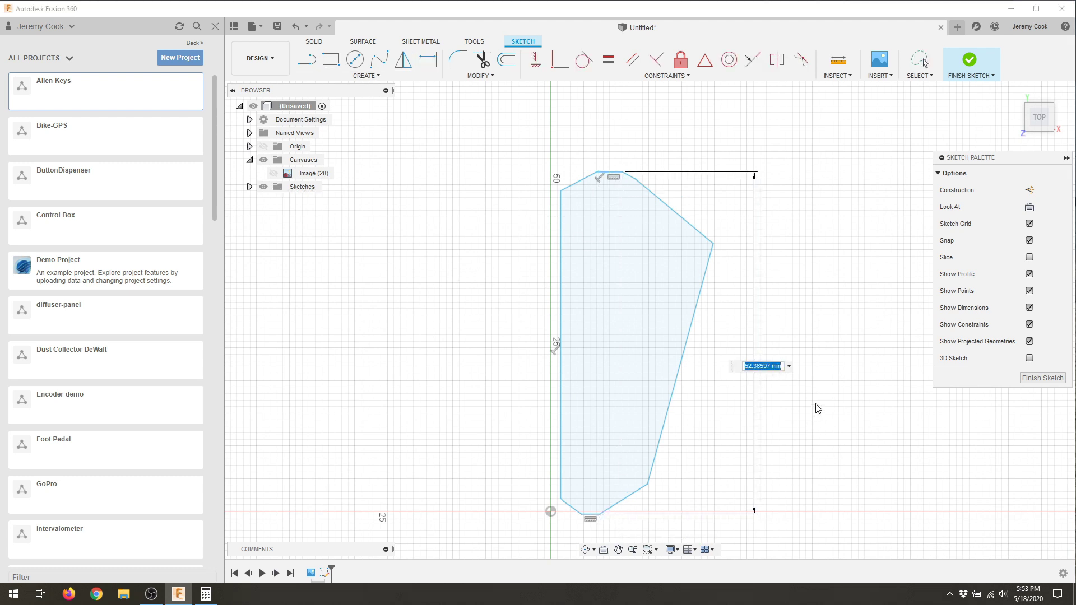
Confirm the 52.366 mm height, offset the outline and extrude the wall 15 mm
{"action": "key", "text": "Return"}
{"action": "scroll", "coordinate": [811, 409], "scroll_direction": "down", "scroll_amount": 2}
{"action": "key", "text": "o"}
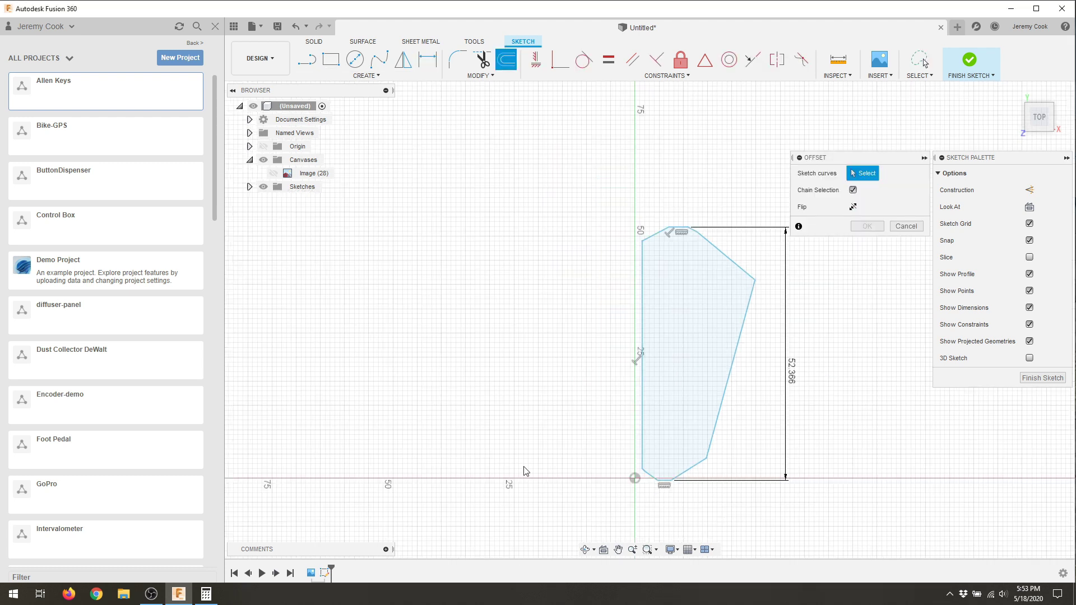
{"action": "left_click", "coordinate": [732, 379]}
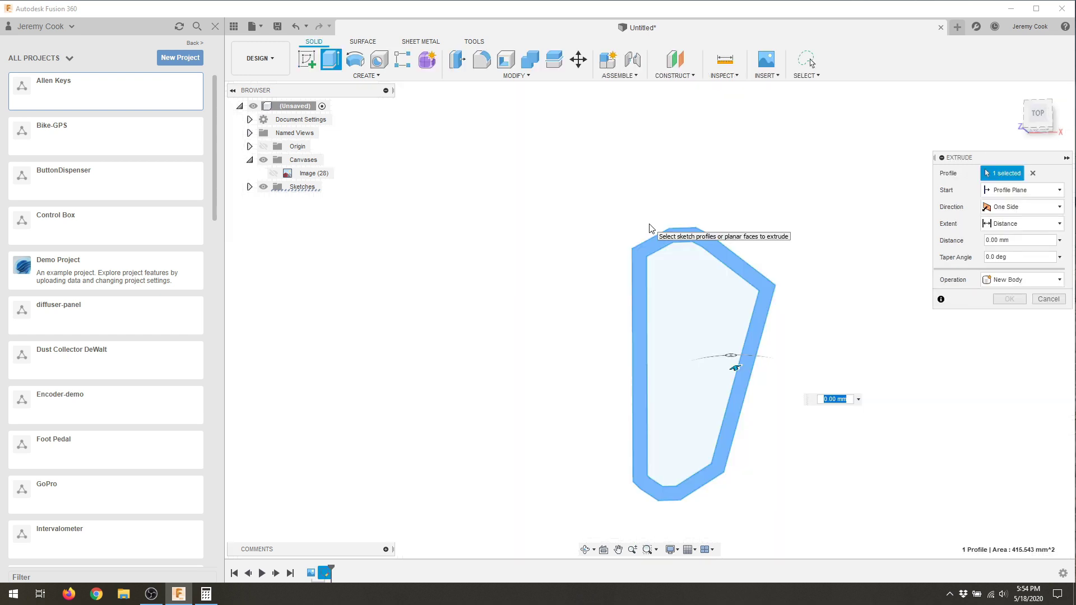
{"action": "key", "text": "Return"}
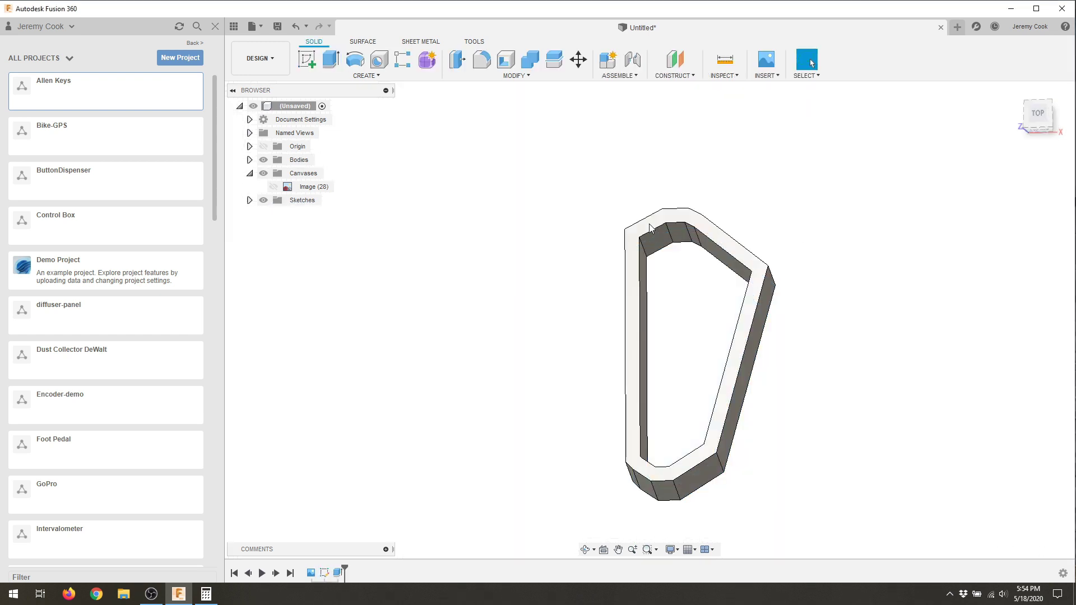
{"action": "mouse_move", "coordinate": [650, 228]}
{"action": "middle_mouse_down", "text": "shift"}
{"action": "mouse_move", "coordinate": [767, 384]}
{"action": "mouse_move", "coordinate": [661, 398]}
{"action": "mouse_move", "coordinate": [677, 425]}
{"action": "mouse_move", "coordinate": [696, 427]}
{"action": "middle_mouse_up", "text": "shift"}
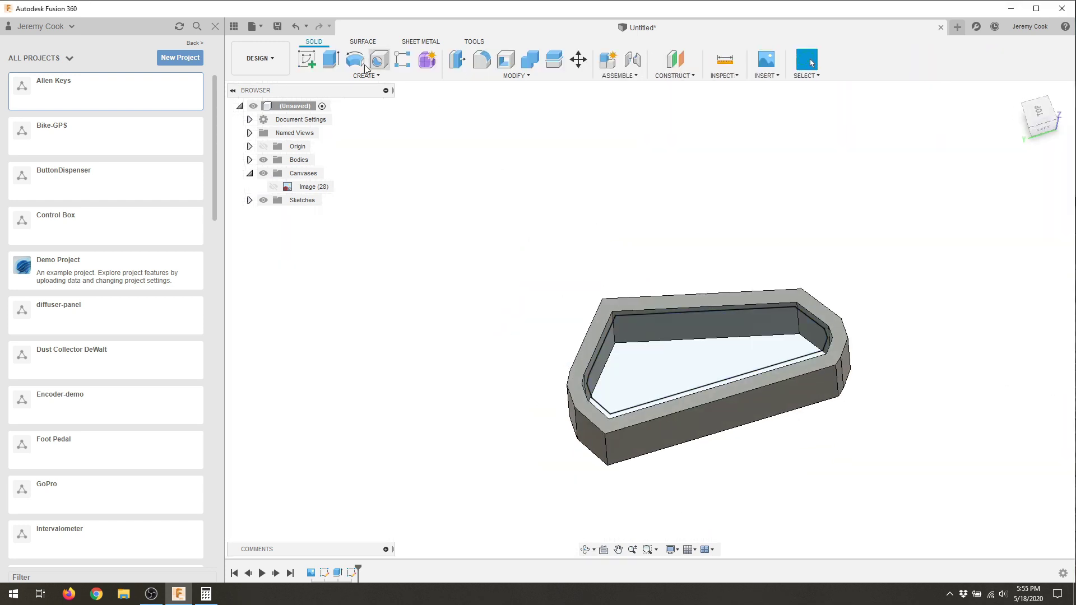
Extrude the rim profiles a further 2 mm
{"action": "key", "text": "e"}
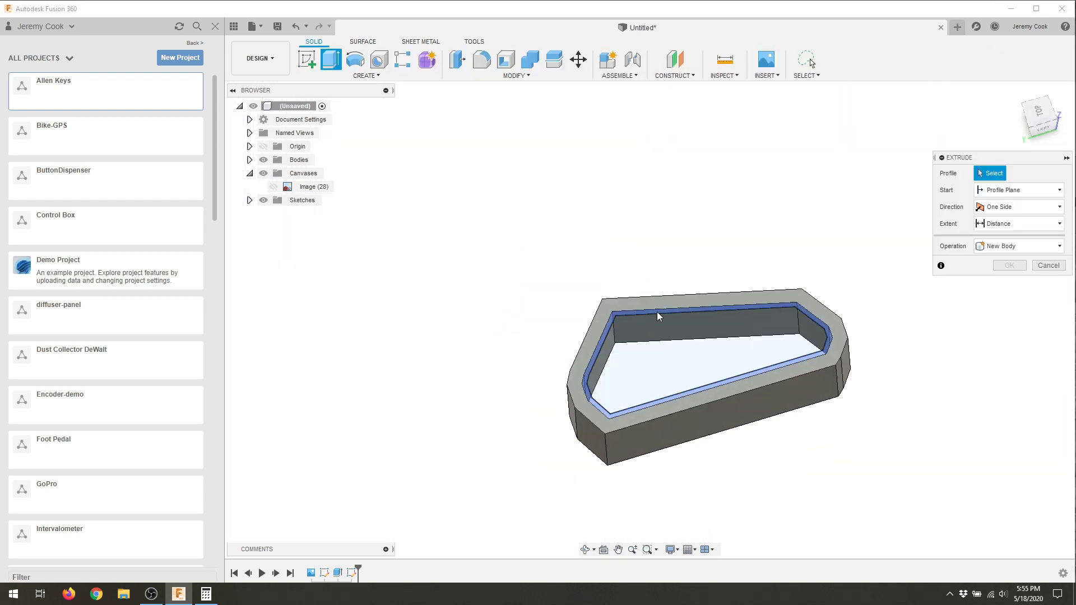
{"action": "scroll", "coordinate": [657, 311], "scroll_direction": "up", "scroll_amount": 2}
{"action": "left_click", "coordinate": [635, 297]}
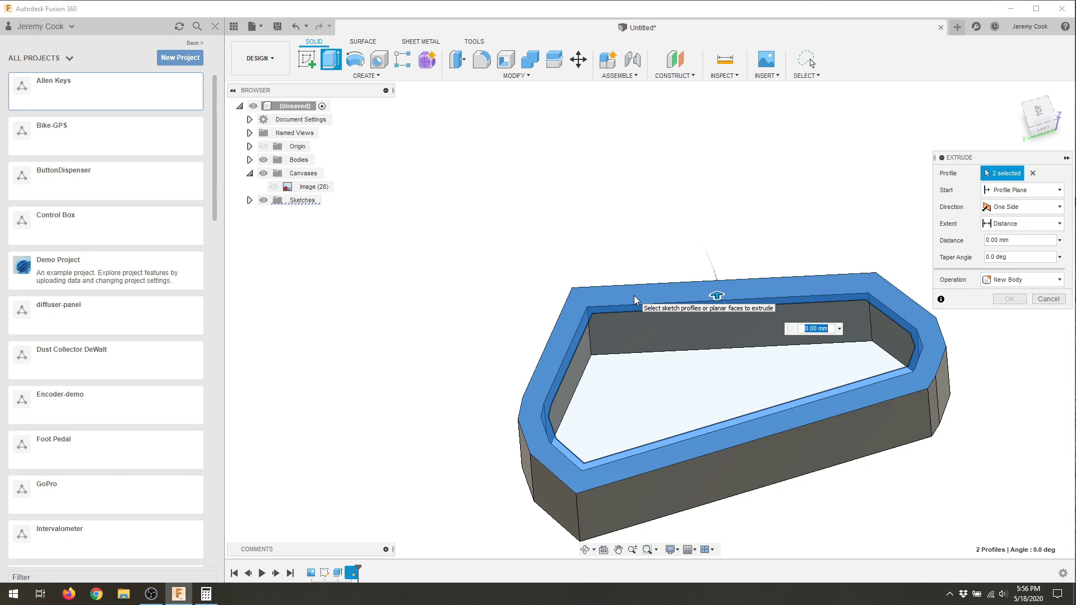
{"action": "key", "text": "Return"}
{"action": "scroll", "coordinate": [678, 317], "scroll_direction": "down", "scroll_amount": 3}
{"action": "middle_click_drag", "start_coordinate": [678, 317], "coordinate": [521, 391], "text": "shift"}
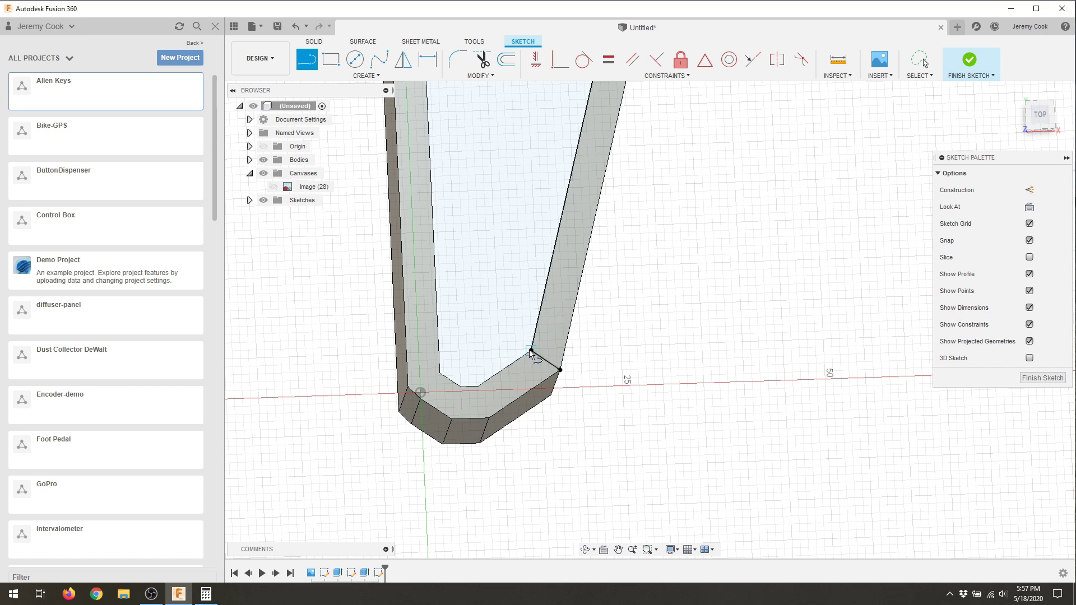
Sketch a line joining the body's right-side corners and finish the sketch
{"action": "scroll", "coordinate": [531, 352], "scroll_direction": "down", "scroll_amount": 3}
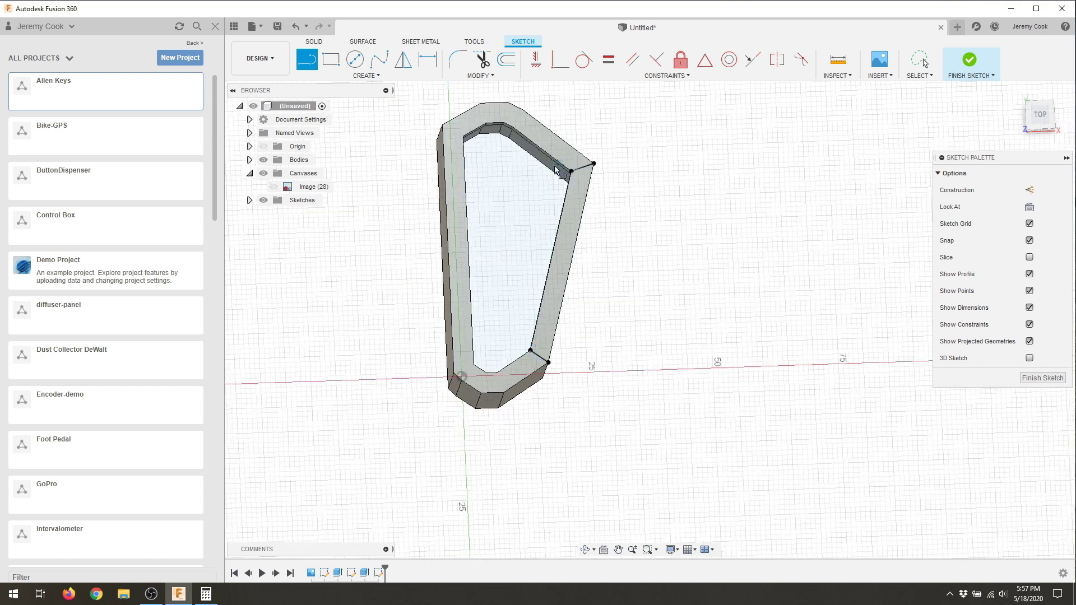
{"action": "key", "text": "Escape"}
{"action": "key", "text": "l"}
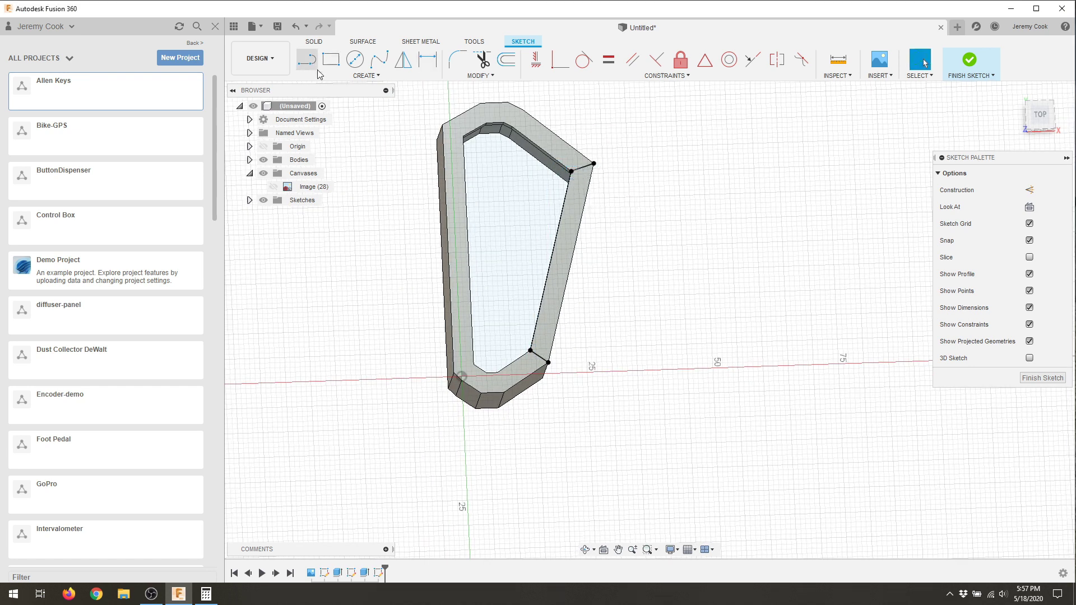
{"action": "left_click", "coordinate": [594, 164]}
{"action": "key", "text": "Escape"}
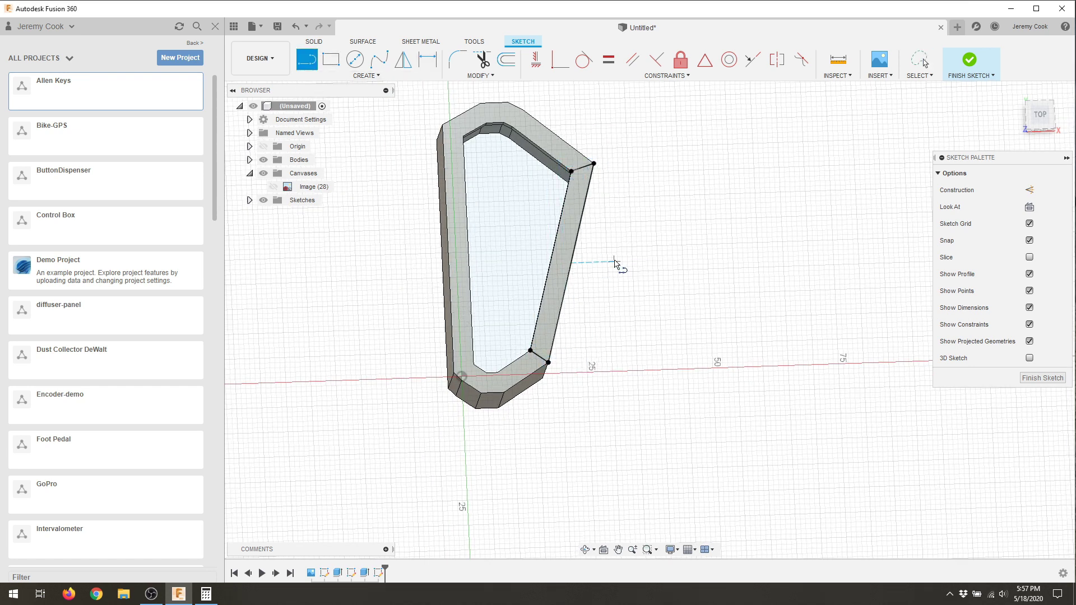
{"action": "left_click", "coordinate": [1034, 379]}
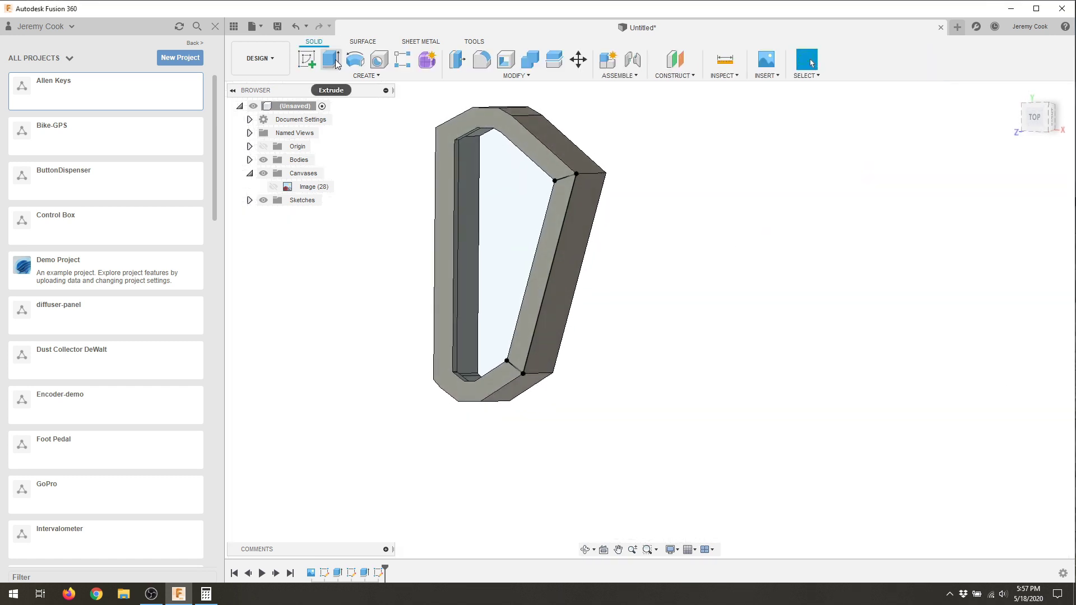
Extrude-cut the right side away by 33 mm to form the C-shaped holder
{"action": "type", "text": "e"}
{"action": "type", "text": "-33"}
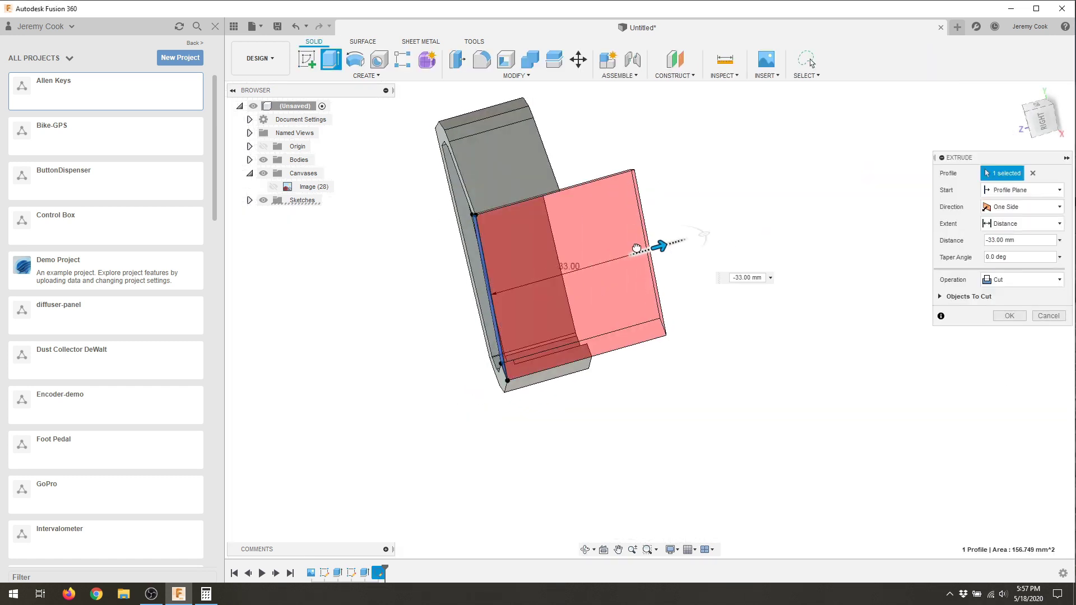
{"action": "middle_click_drag", "start_coordinate": [615, 210], "coordinate": [593, 182], "text": "shift"}
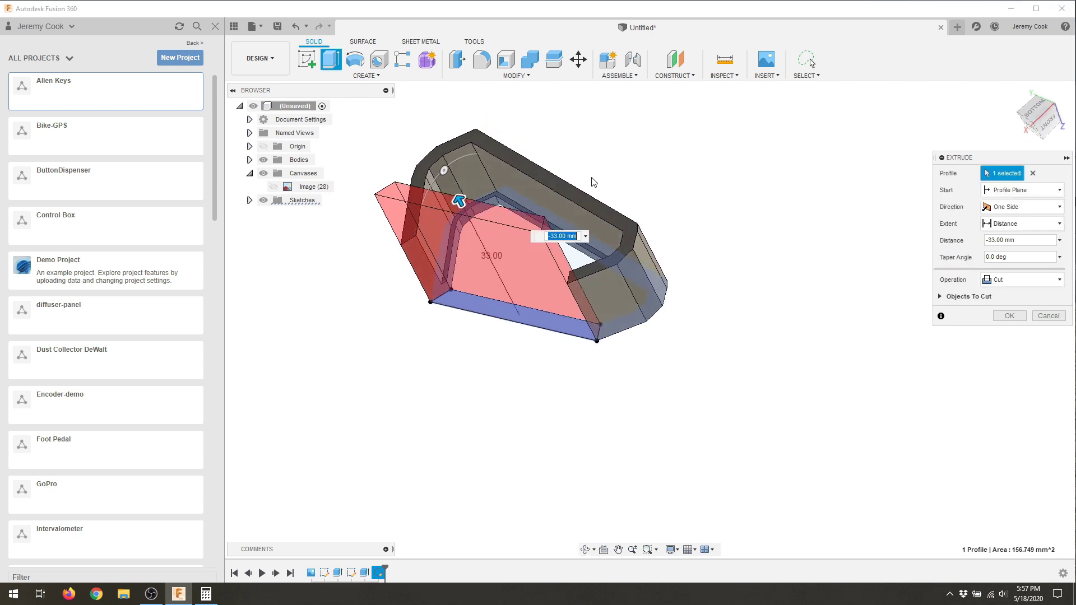
{"action": "left_click", "coordinate": [1009, 226]}
{"action": "left_click", "coordinate": [1009, 315]}
{"action": "middle_click_drag", "start_coordinate": [874, 291], "coordinate": [861, 180], "text": "shift"}
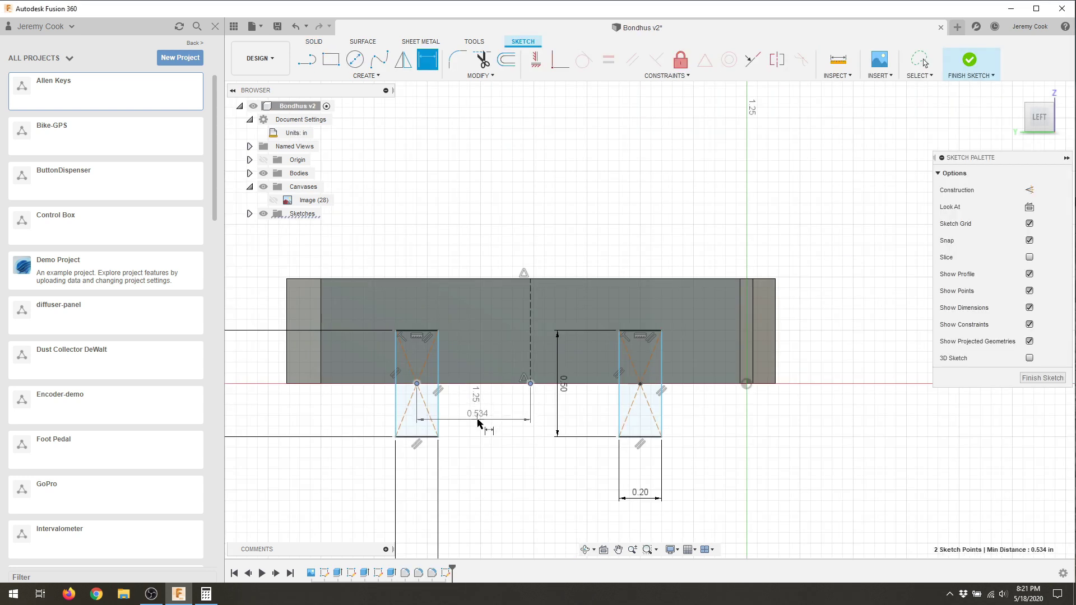
Dimension both hook rectangles 0.50 in from the centre line and finish the sketch
{"action": "left_click", "coordinate": [479, 422]}
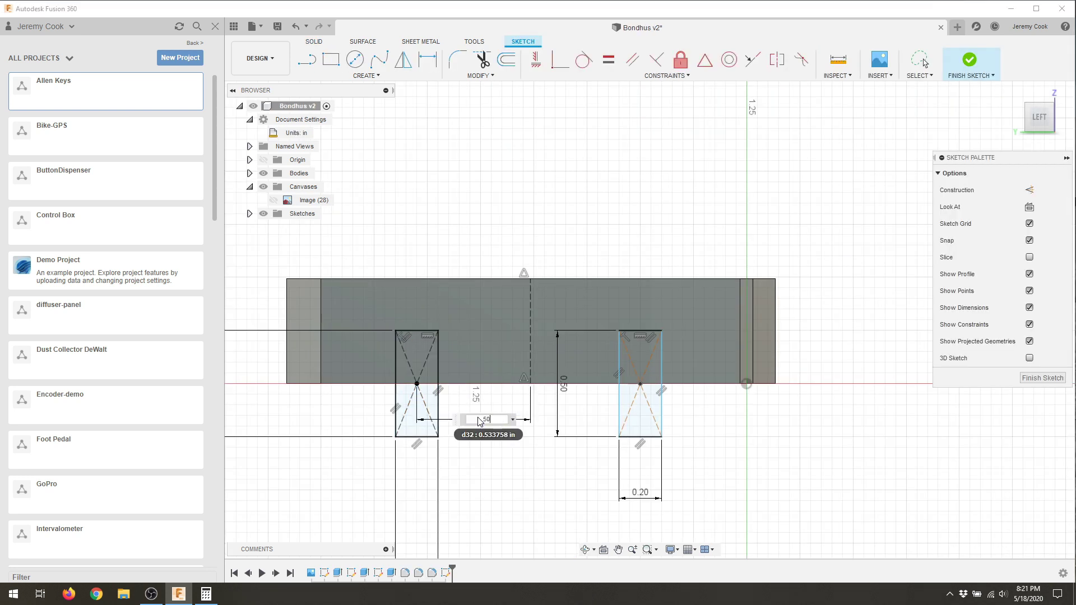
{"action": "type", "text": ".5"}
{"action": "key", "text": "Return"}
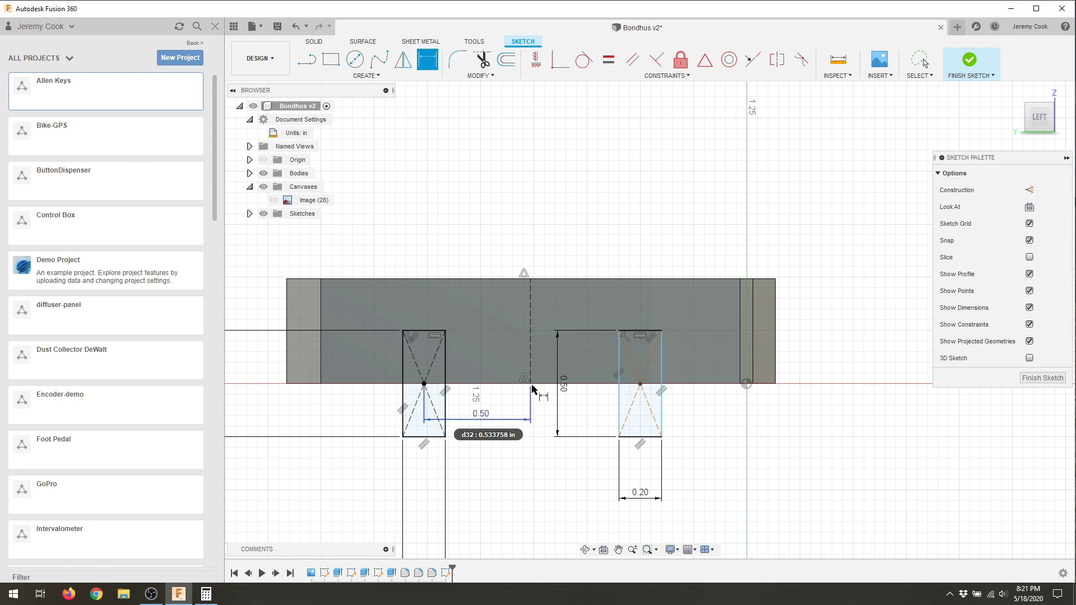
{"action": "left_click", "coordinate": [569, 417]}
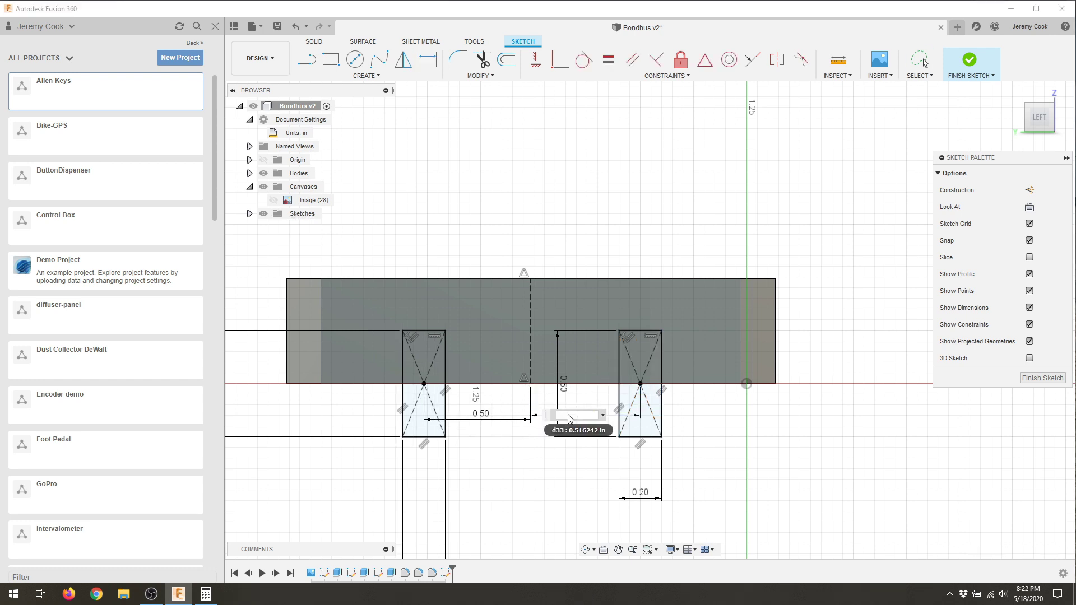
{"action": "type", "text": ".5"}
{"action": "key", "text": "Return"}
{"action": "left_click", "coordinate": [1041, 378]}
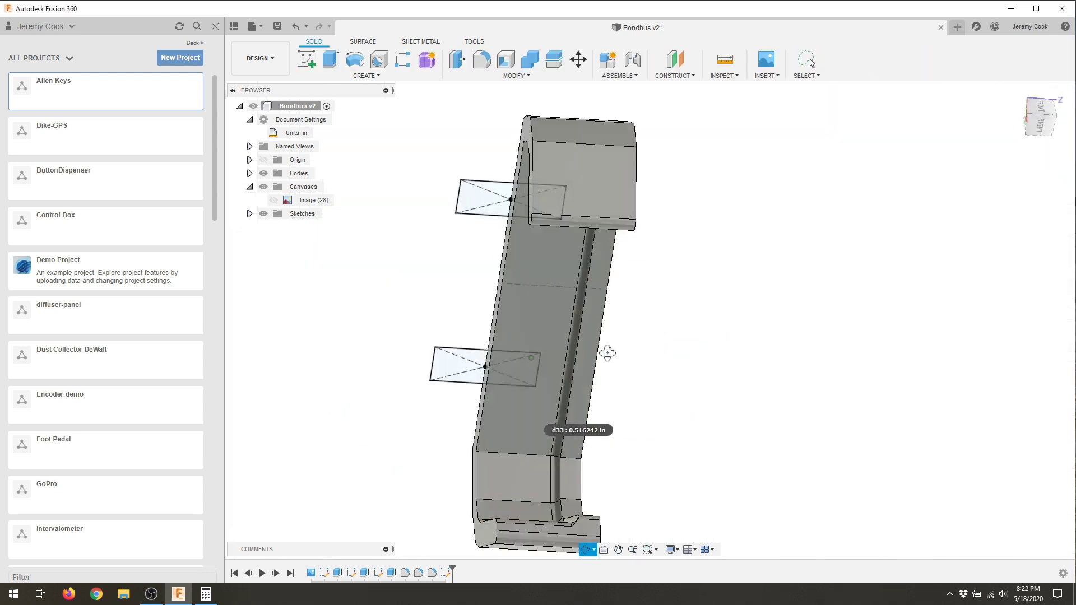
Extrude both hook rectangle profiles onto the holder's back as a join
{"action": "key", "text": "e"}
{"action": "left_click", "coordinate": [519, 303]}
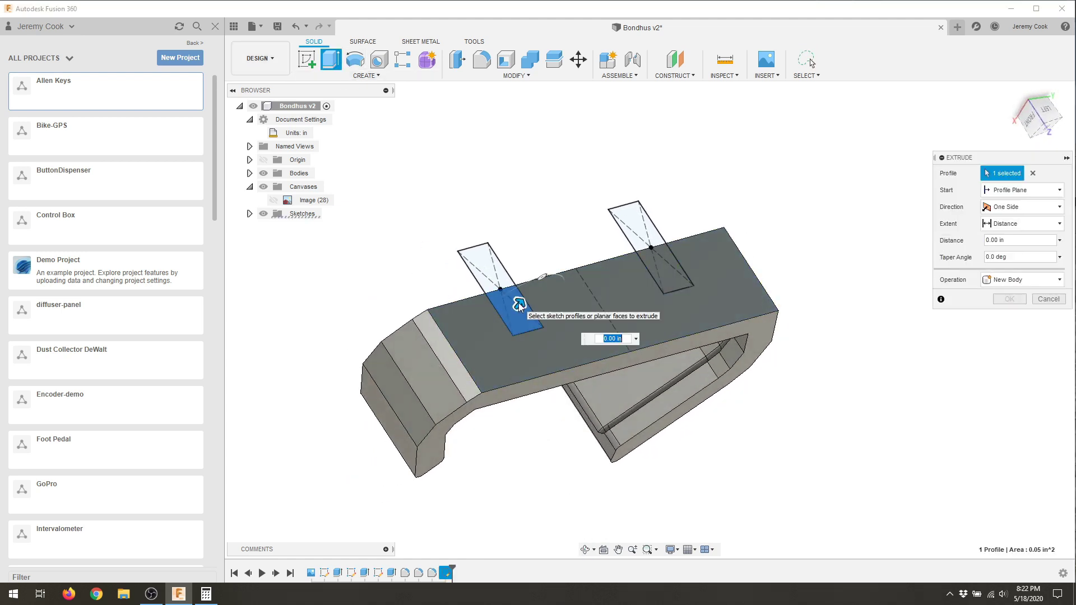
{"action": "left_click", "coordinate": [654, 267]}
{"action": "type", "text": ".5"}
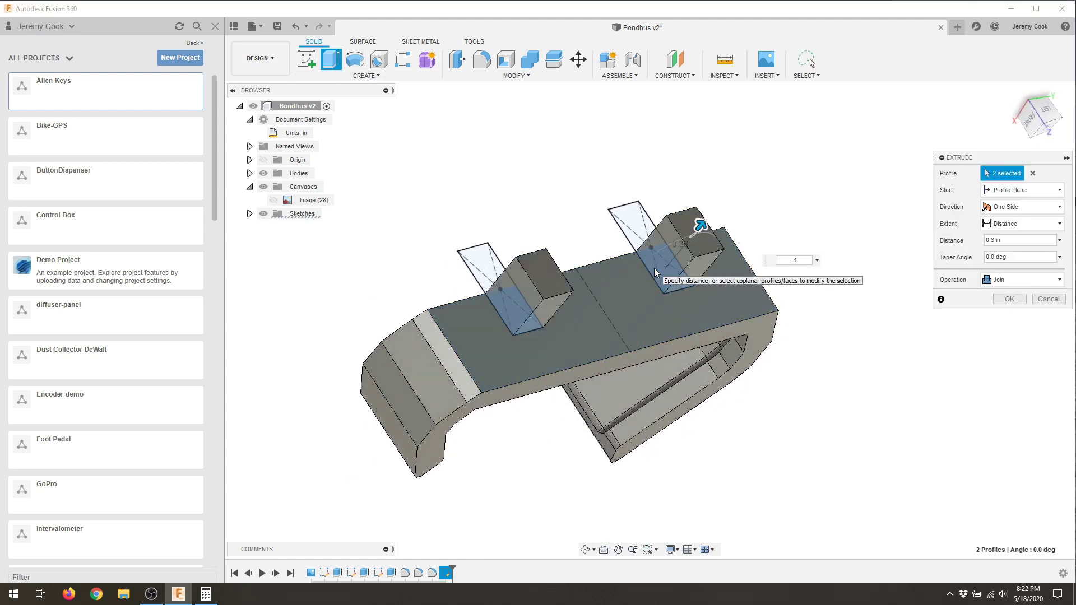
{"action": "key", "text": "Return"}
{"action": "middle_click_drag", "start_coordinate": [653, 260], "coordinate": [483, 171], "text": "shift"}
Cut the small notch profile -2.50 in through the hook blocks
{"action": "left_click", "coordinate": [331, 60]}
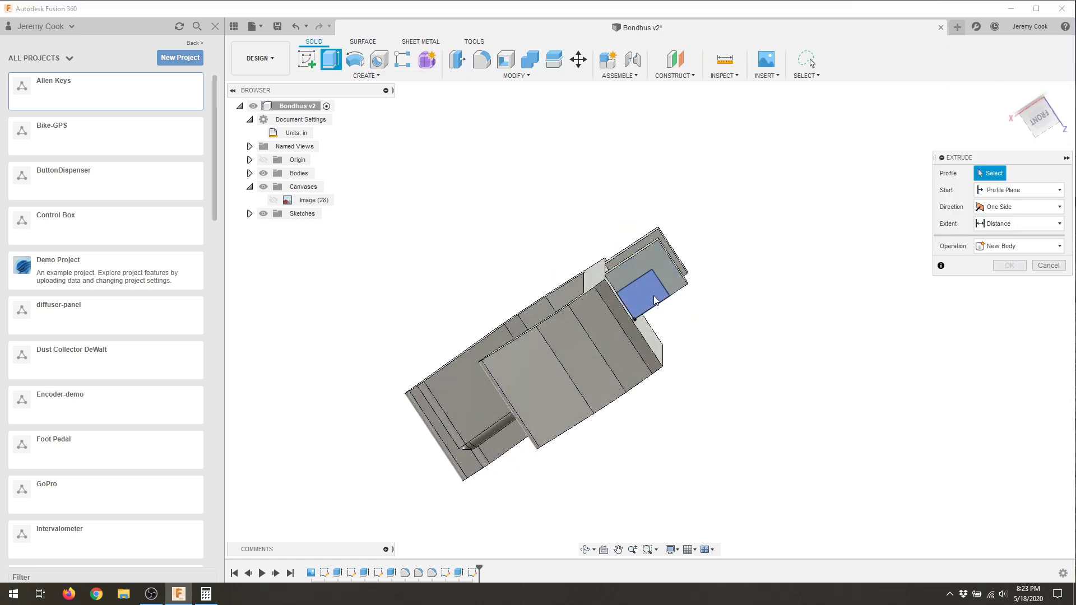
{"action": "left_click", "coordinate": [638, 289]}
{"action": "middle_click_drag", "start_coordinate": [639, 288], "coordinate": [601, 305], "text": "shift"}
{"action": "left_click_drag", "start_coordinate": [601, 305], "coordinate": [761, 276]}
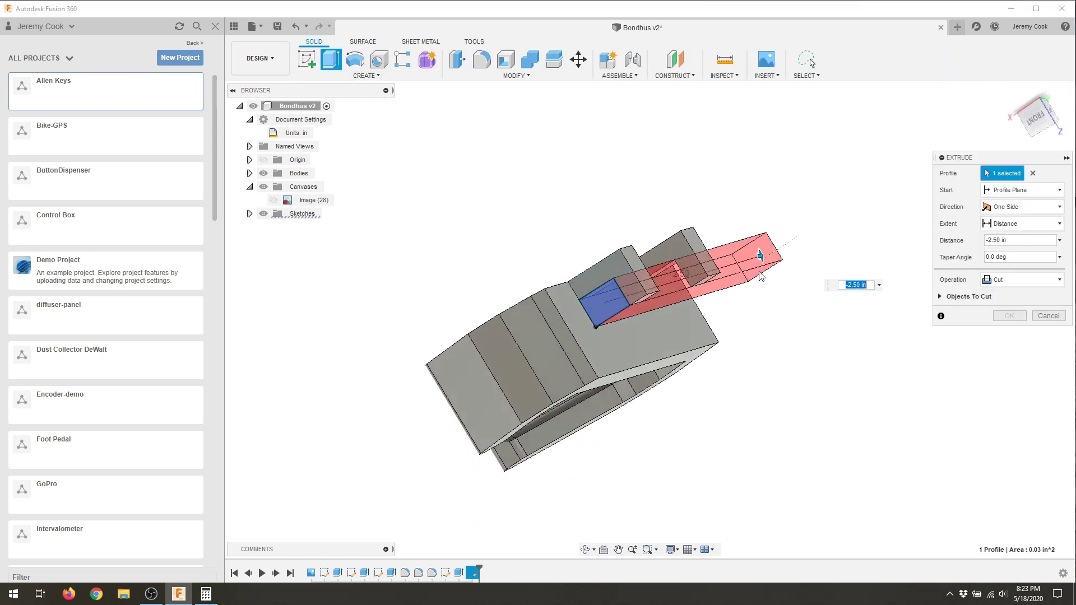
{"action": "left_click", "coordinate": [999, 266]}
{"action": "left_click", "coordinate": [1009, 316]}
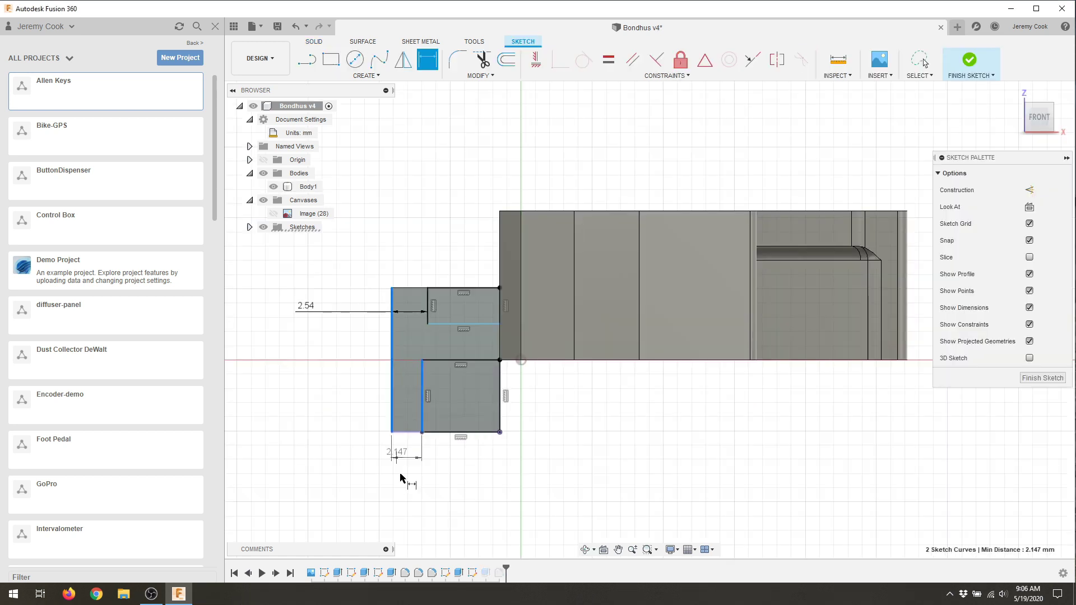
Dimension the notch gap to 2.54 mm and finish the sketch
{"action": "left_click", "coordinate": [403, 483]}
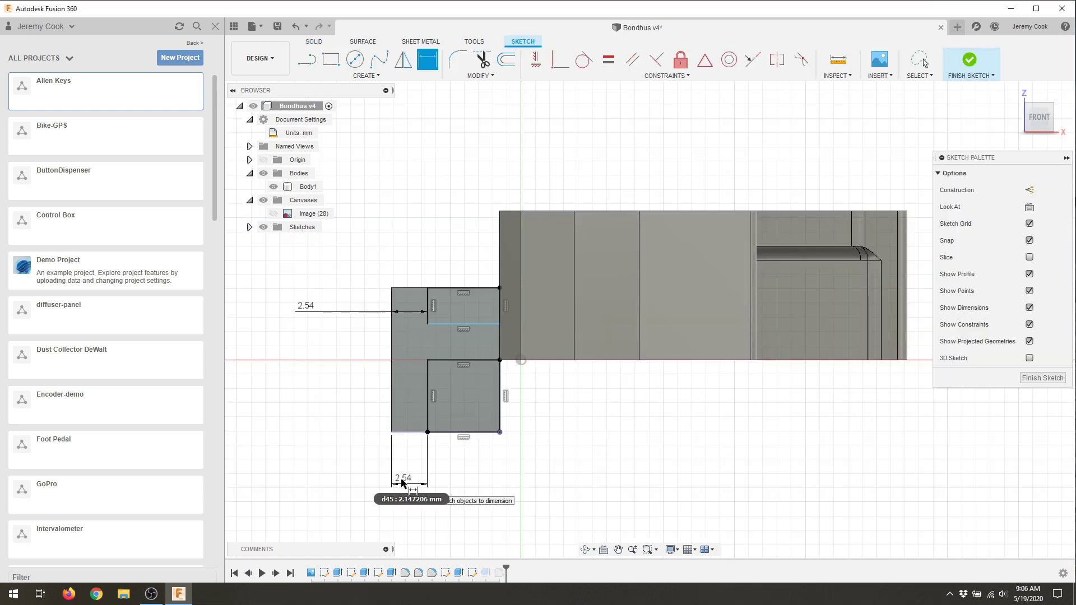
{"action": "middle_click_drag", "start_coordinate": [550, 430], "coordinate": [549, 423], "text": "shift"}
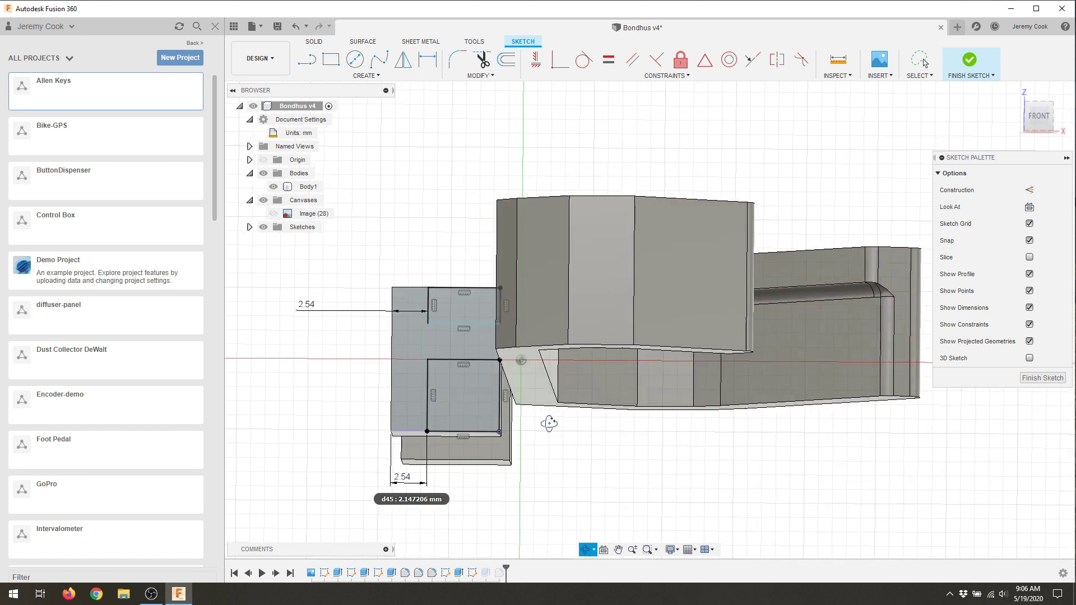
{"action": "left_click", "coordinate": [1031, 379]}
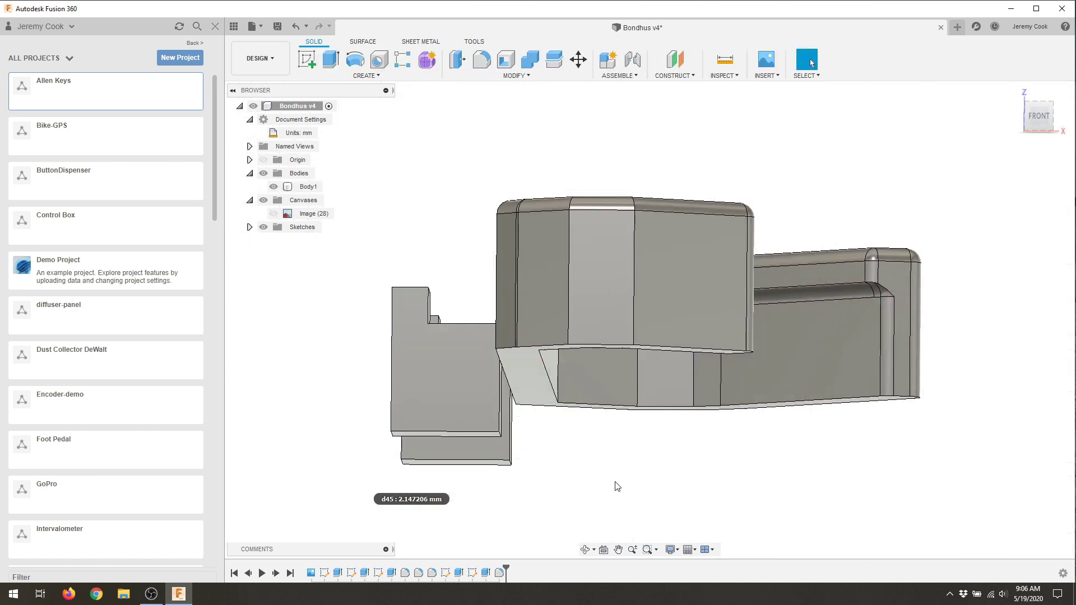
Edit the notch cut feature from the timeline, adding the profile to leave thin L-shaped hooks
{"action": "right_click", "coordinate": [455, 575]}
{"action": "key", "text": "Escape"}
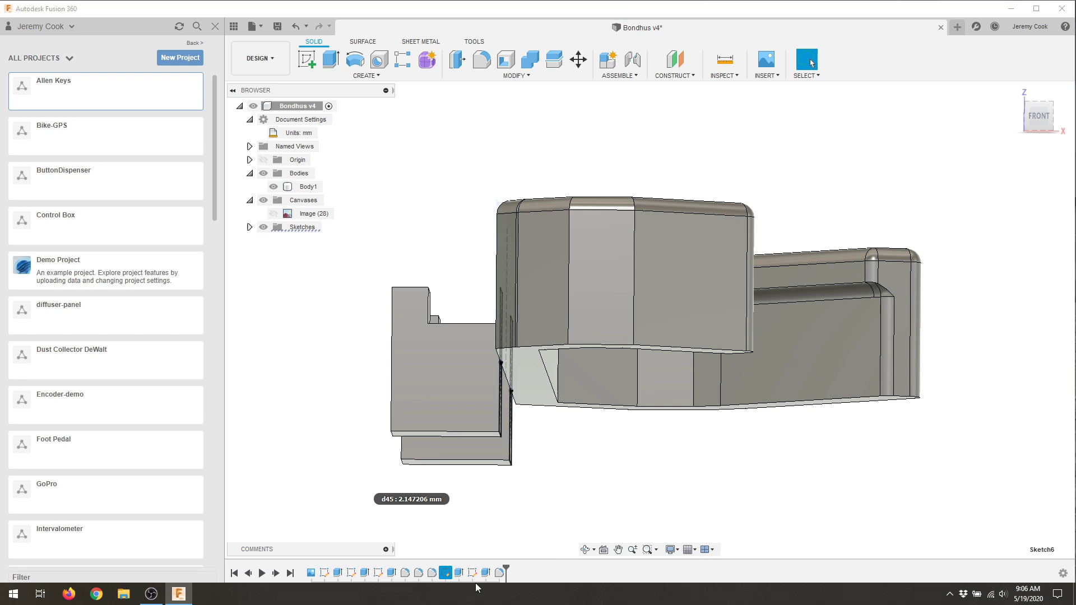
{"action": "right_click", "coordinate": [472, 572]}
{"action": "left_click", "coordinate": [470, 457]}
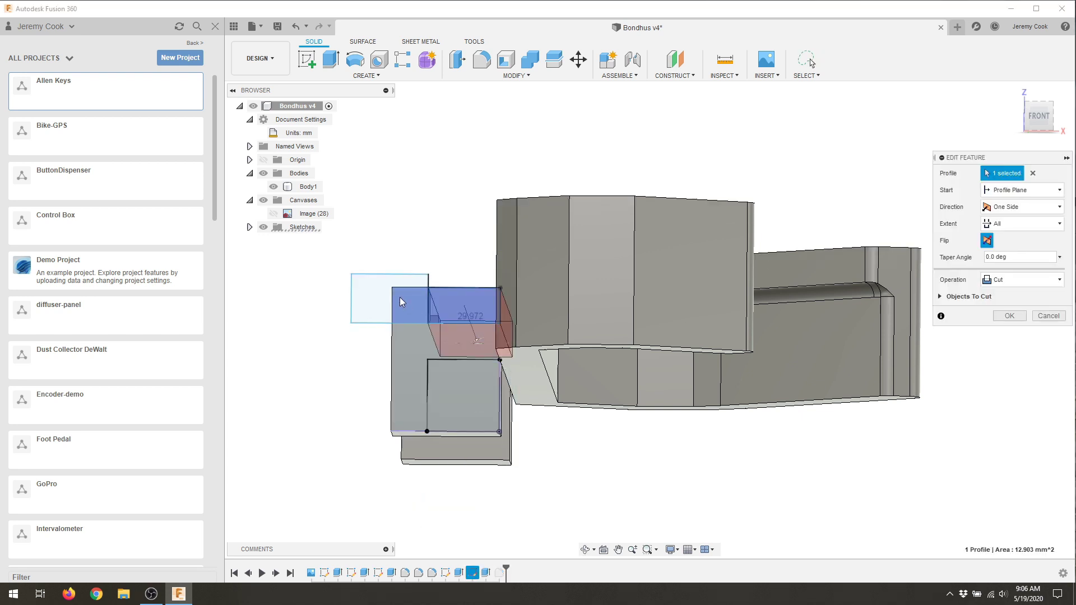
{"action": "left_click", "coordinate": [1009, 332]}
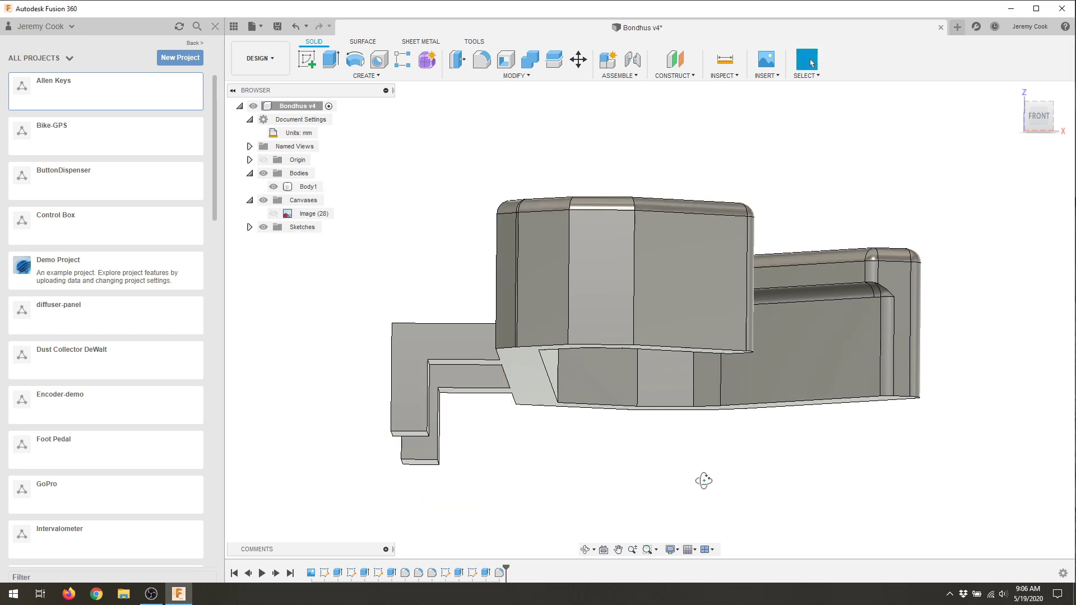
{"action": "middle_click_drag", "start_coordinate": [703, 480], "coordinate": [679, 466], "text": "shift"}
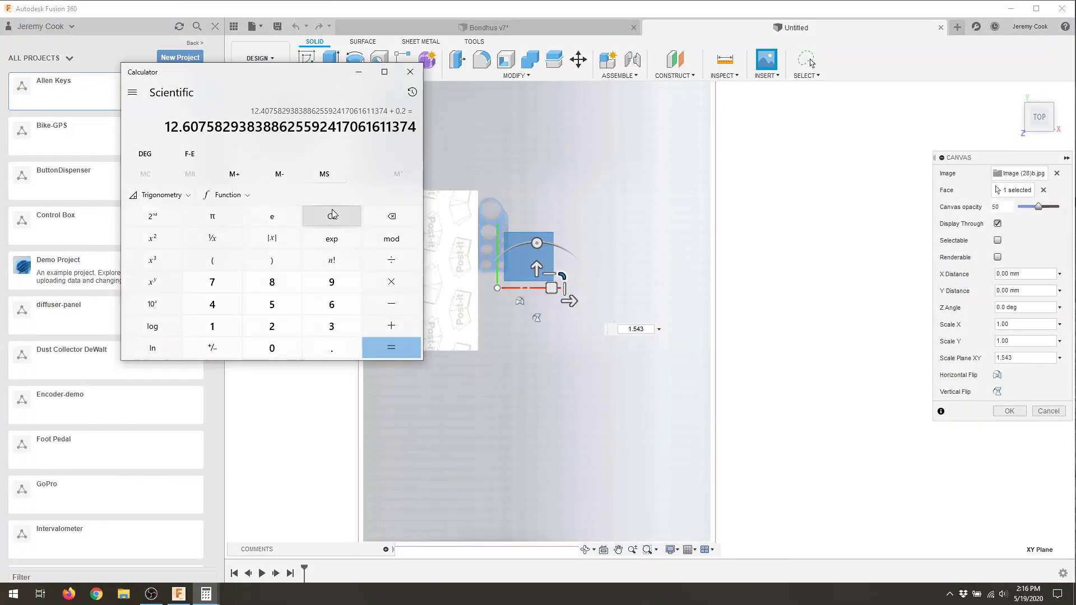
Close the calculator and set the photo canvas XY scale to 12.6
{"action": "left_click", "coordinate": [418, 76]}
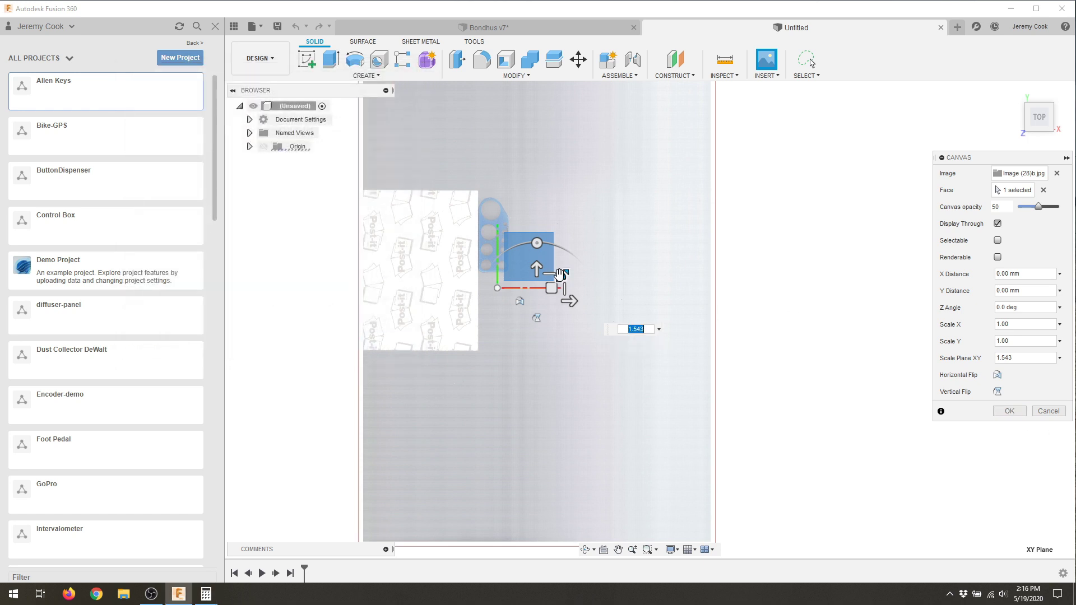
{"action": "type", "text": "12.6"}
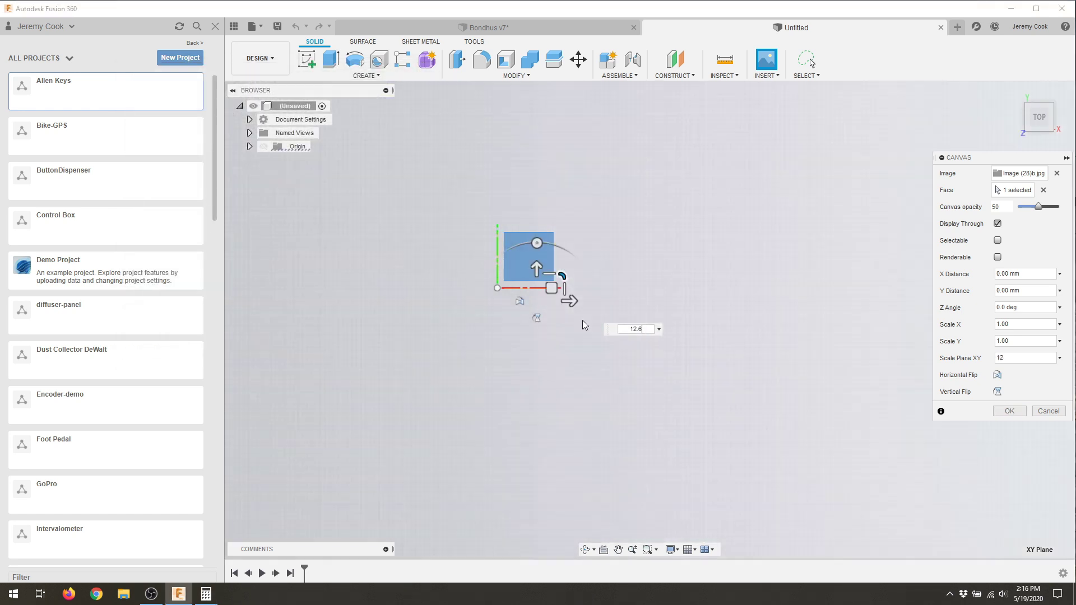
{"action": "key", "text": "Return"}
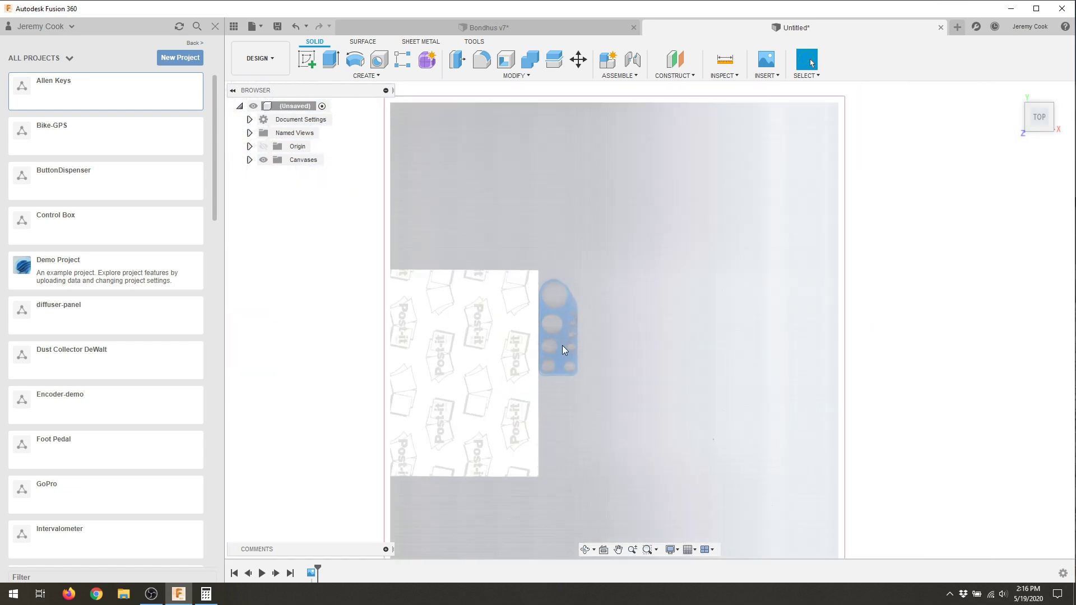
{"action": "scroll", "coordinate": [563, 345], "scroll_direction": "down", "scroll_amount": 3}
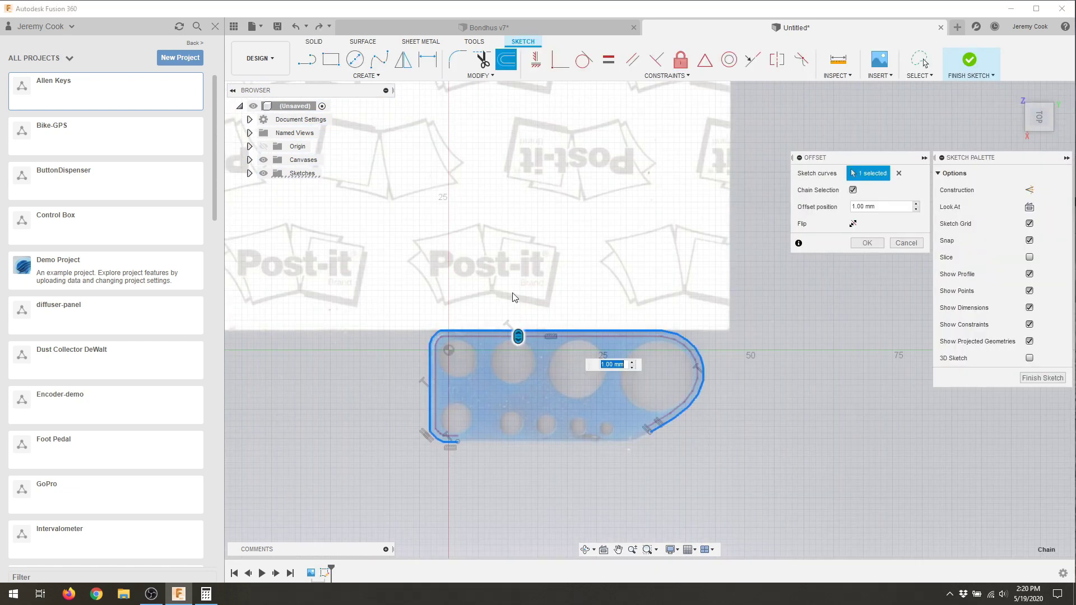
Offset the outline -2 mm and draw a line joining the offset ends
{"action": "type", "text": "-2"}
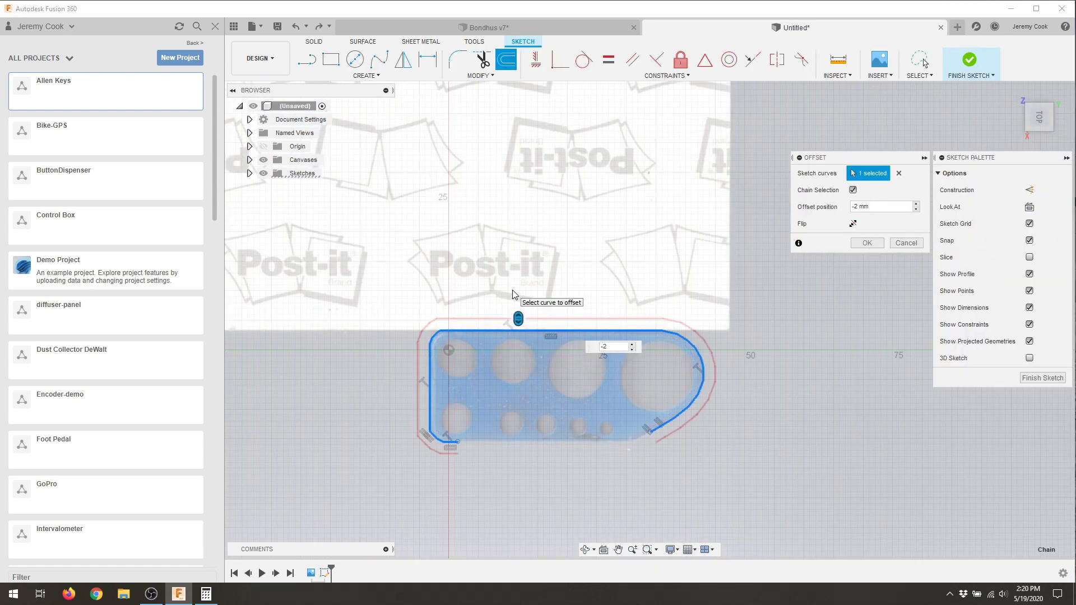
{"action": "key", "text": "Return"}
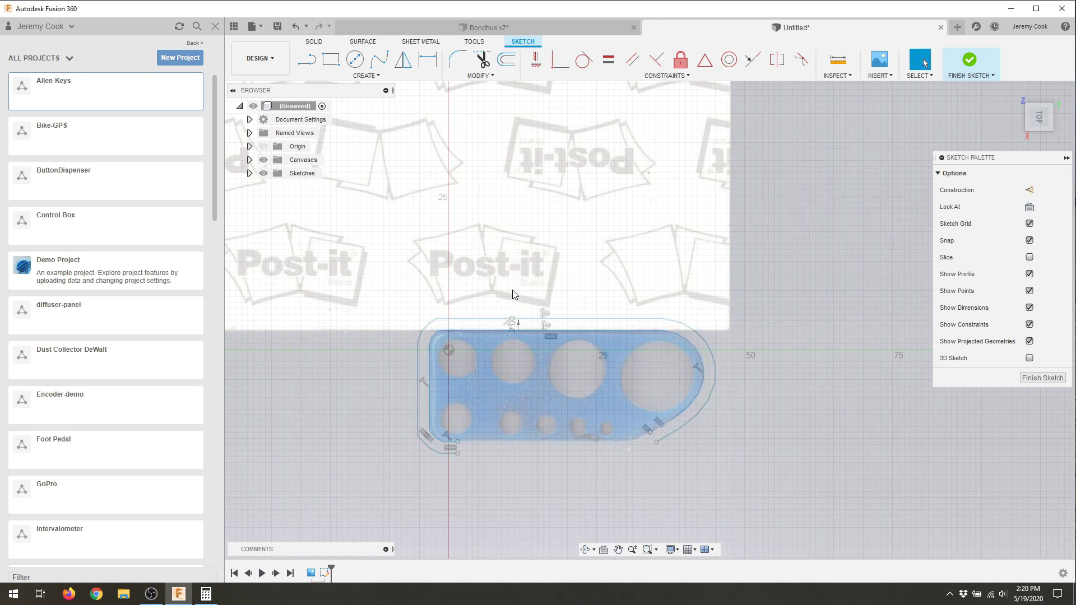
{"action": "scroll", "coordinate": [466, 458], "scroll_direction": "up", "scroll_amount": 3}
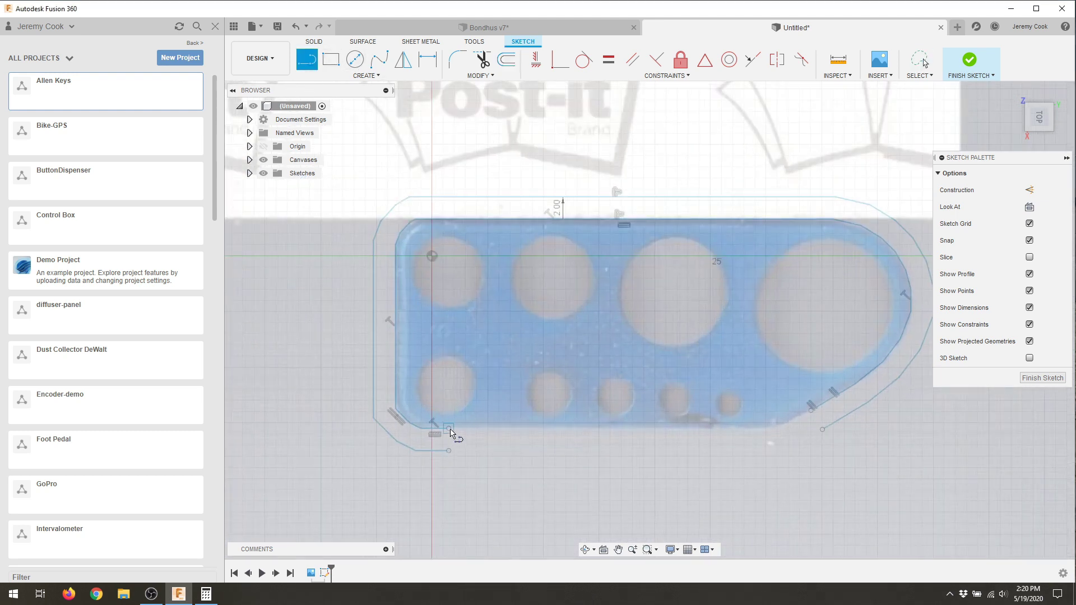
{"action": "left_click", "coordinate": [811, 415]}
{"action": "left_click", "coordinate": [822, 429]}
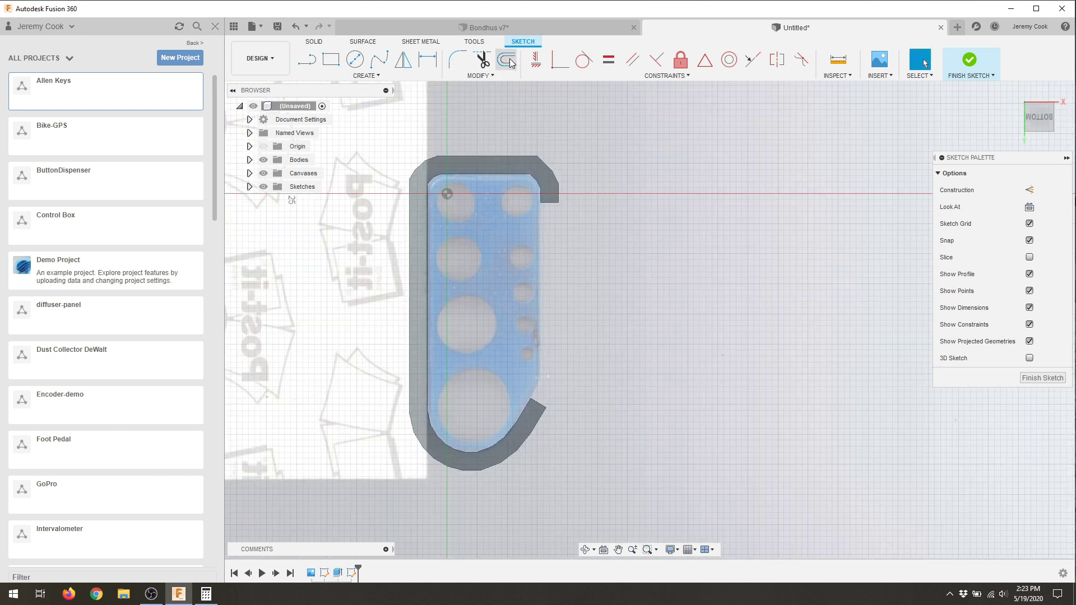
Offset the C-shaped outline by 1 mm
{"action": "left_click", "coordinate": [511, 63]}
{"action": "left_click", "coordinate": [531, 178]}
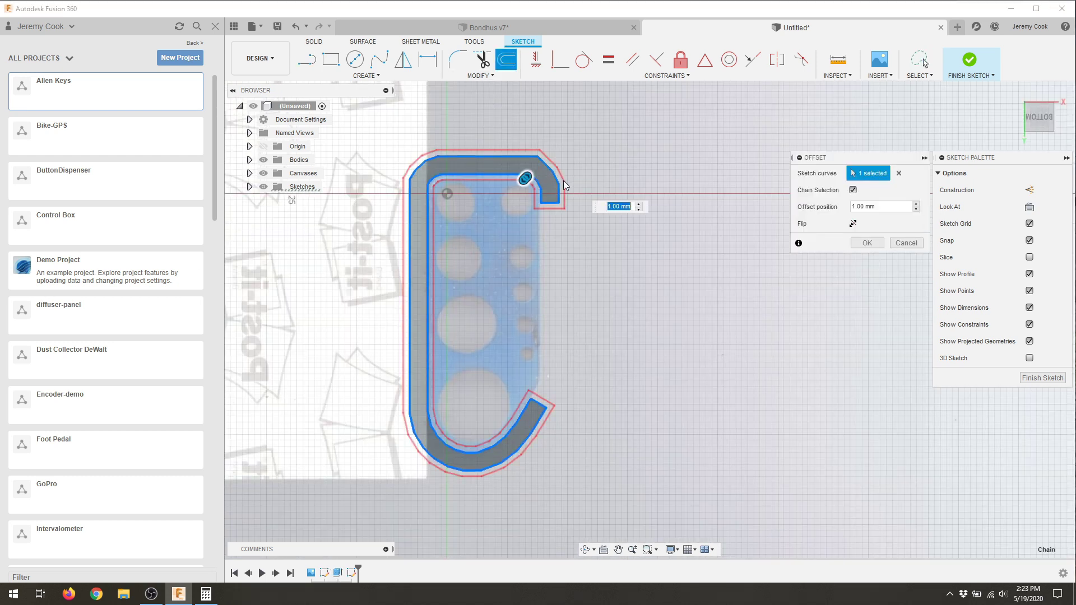
{"action": "key", "text": "Return"}
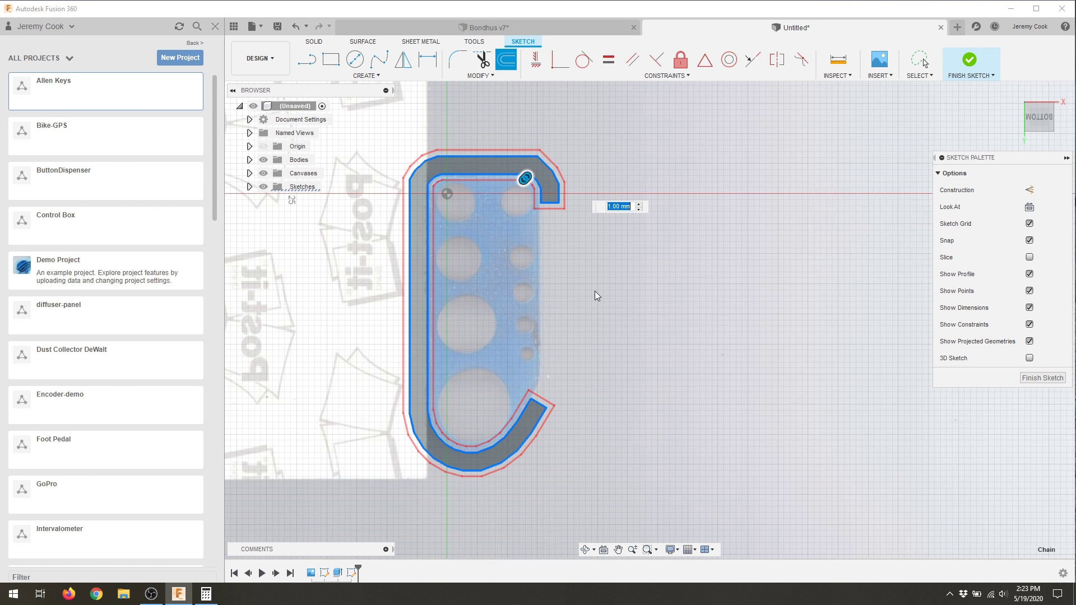
{"action": "scroll", "coordinate": [506, 436], "scroll_direction": "up", "scroll_amount": 5}
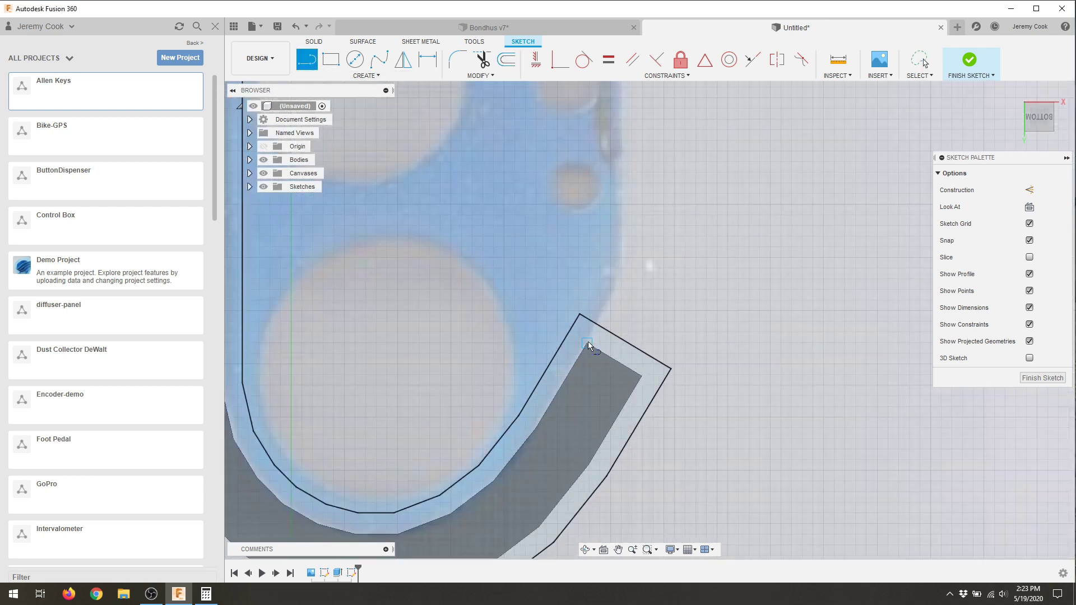
Close off the hook end with lines at the inner offset corner and finish the sketch
{"action": "left_click", "coordinate": [587, 343]}
{"action": "left_click", "coordinate": [570, 333]}
{"action": "scroll", "coordinate": [648, 302], "scroll_direction": "down", "scroll_amount": 5}
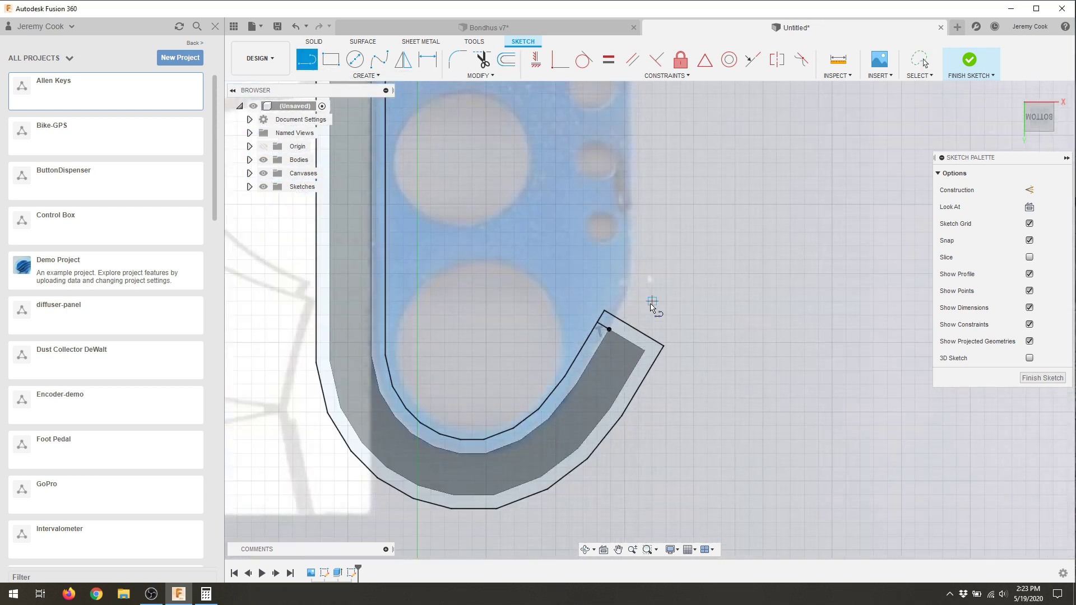
{"action": "scroll", "coordinate": [572, 236], "scroll_direction": "up", "scroll_amount": 5}
{"action": "left_click", "coordinate": [554, 282]}
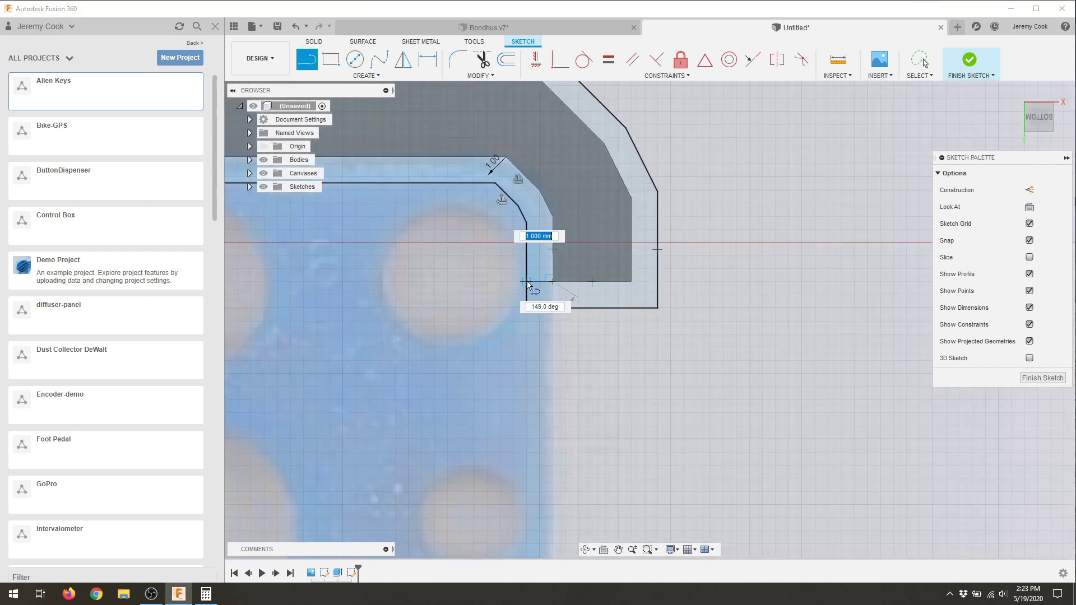
{"action": "left_click", "coordinate": [532, 300]}
{"action": "scroll", "coordinate": [532, 300], "scroll_direction": "down", "scroll_amount": 5}
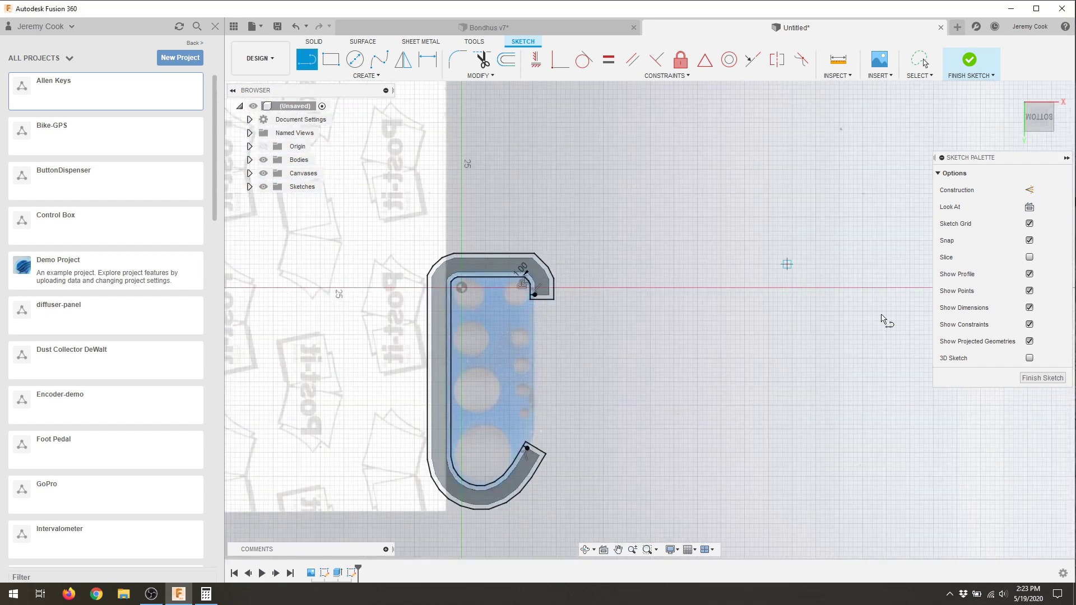
{"action": "left_click", "coordinate": [1042, 378]}
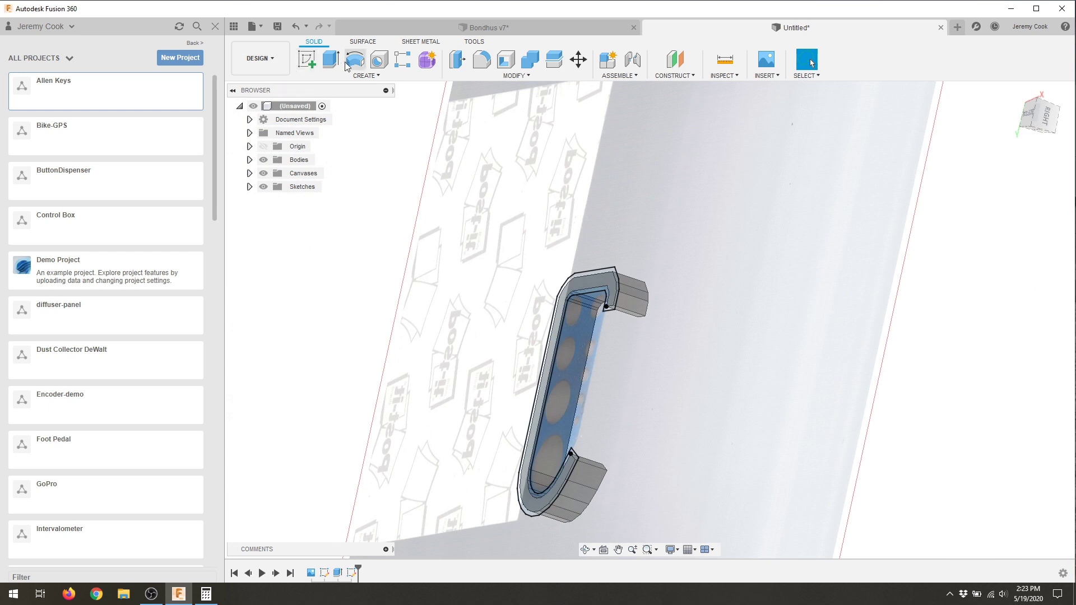
Extrude both closed C-shaped wall profiles 3 mm into a new body
{"action": "left_click", "coordinate": [330, 59]}
{"action": "left_click", "coordinate": [601, 294]}
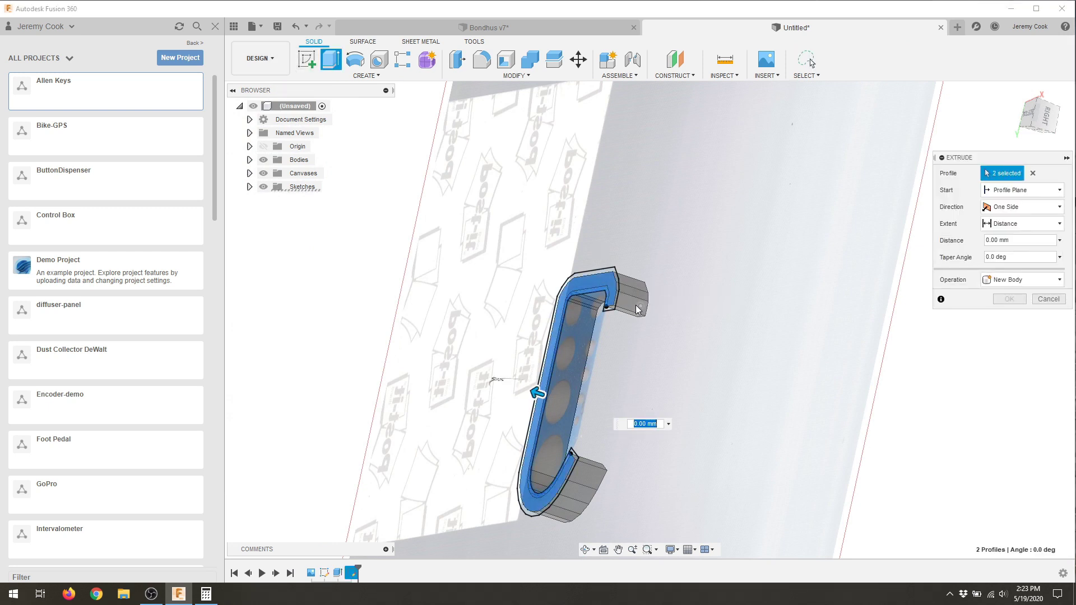
{"action": "key", "text": "Escape"}
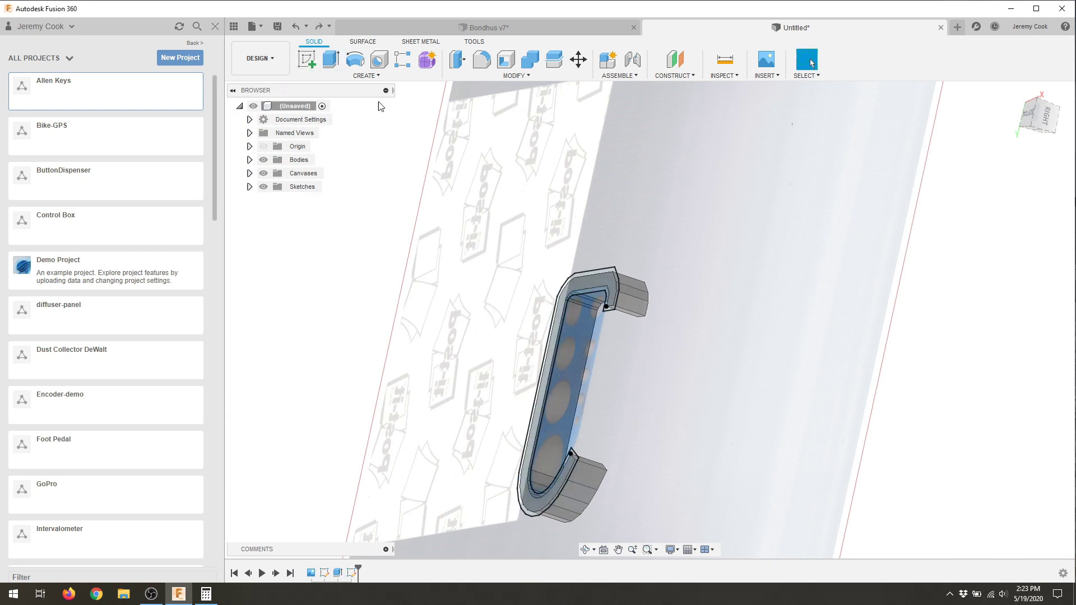
{"action": "key", "text": "e"}
{"action": "scroll", "coordinate": [605, 292], "scroll_direction": "up", "scroll_amount": 5}
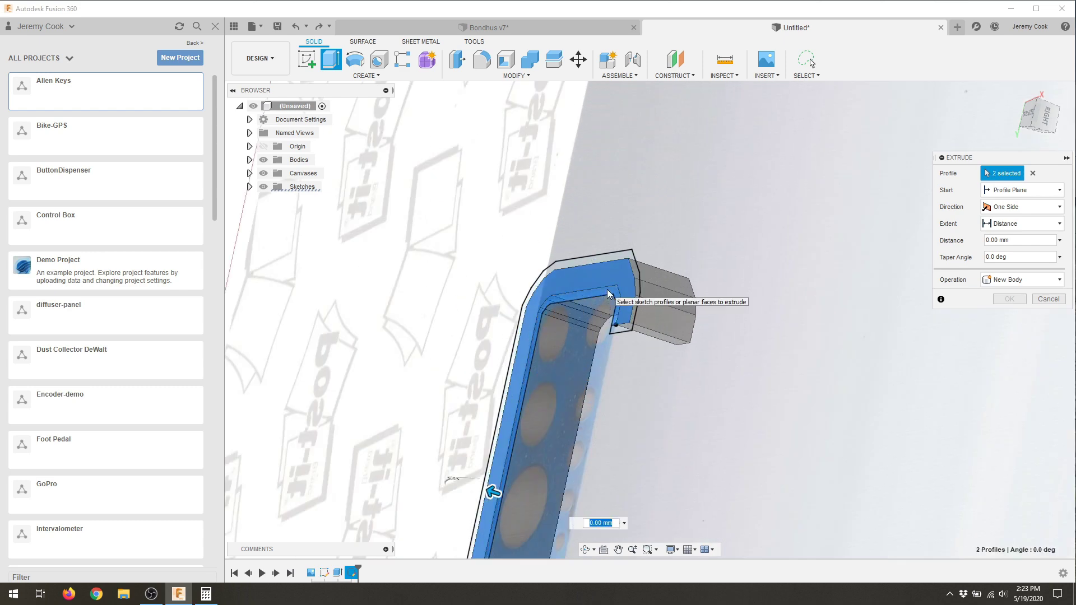
{"action": "type", "text": "3"}
{"action": "key", "text": "Return"}
{"action": "scroll", "coordinate": [616, 307], "scroll_direction": "down", "scroll_amount": 5}
{"action": "middle_click_drag", "start_coordinate": [615, 307], "coordinate": [476, 338], "text": "shift"}
{"action": "scroll", "coordinate": [475, 337], "scroll_direction": "up", "scroll_amount": 5}
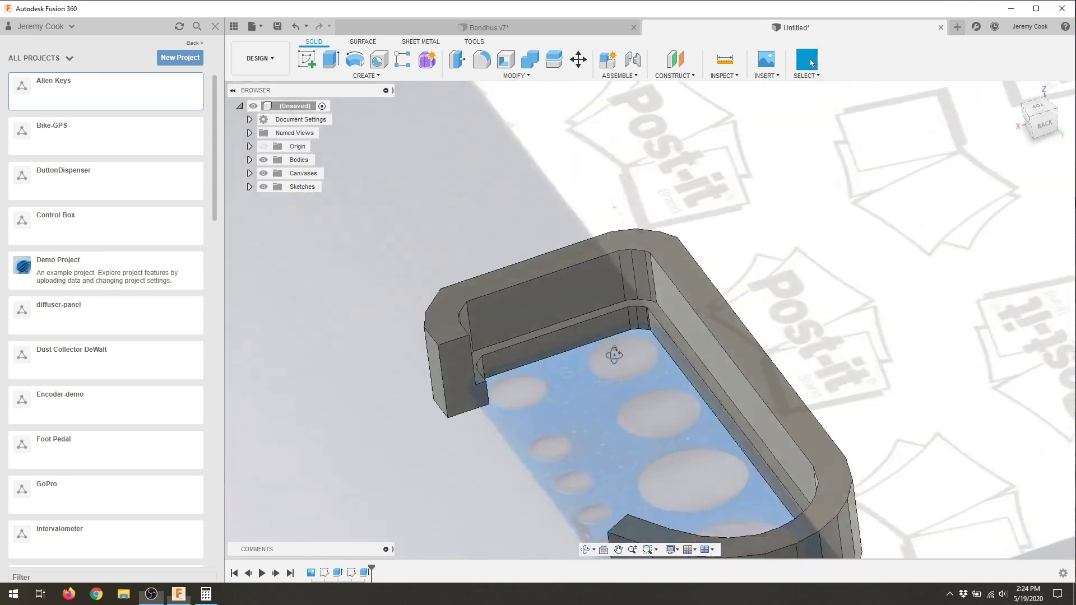
Select the corner and inner-lip edge chains of the clip for filleting
{"action": "key", "text": "f"}
{"action": "scroll", "coordinate": [644, 300], "scroll_direction": "up", "scroll_amount": 5}
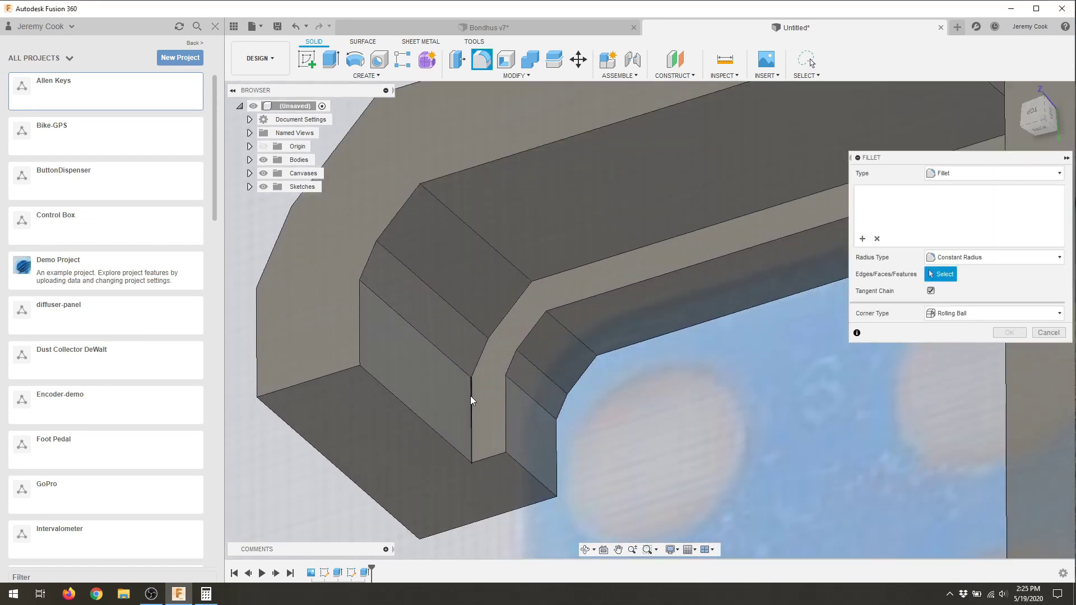
{"action": "left_click", "coordinate": [470, 396]}
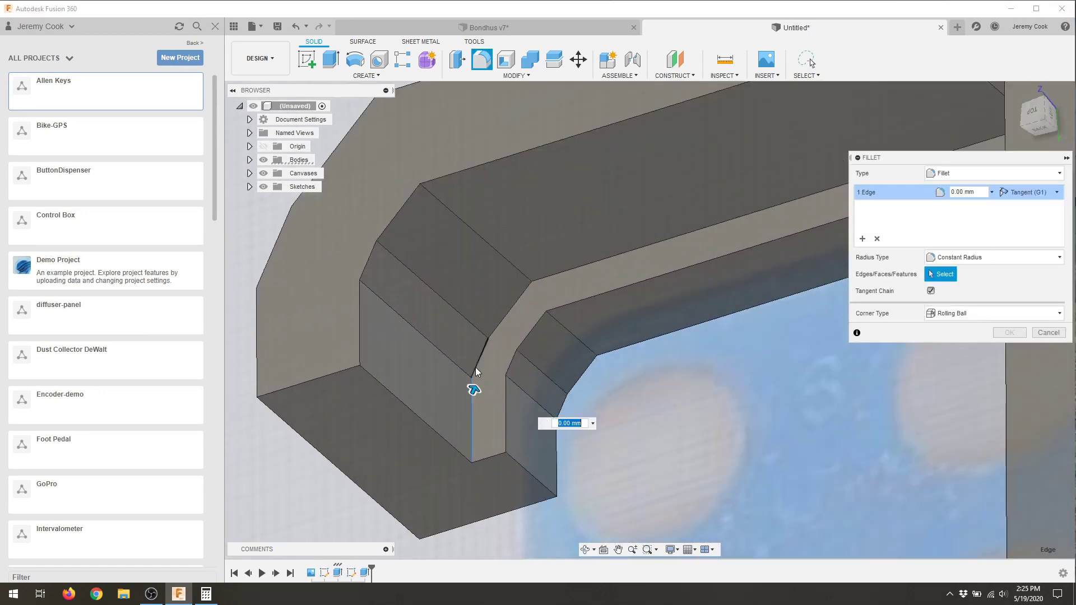
{"action": "left_click", "coordinate": [562, 279]}
{"action": "scroll", "coordinate": [562, 278], "scroll_direction": "down", "scroll_amount": 5}
{"action": "middle_click_drag", "start_coordinate": [562, 279], "coordinate": [583, 284], "text": "shift"}
{"action": "scroll", "coordinate": [583, 284], "scroll_direction": "up", "scroll_amount": 5}
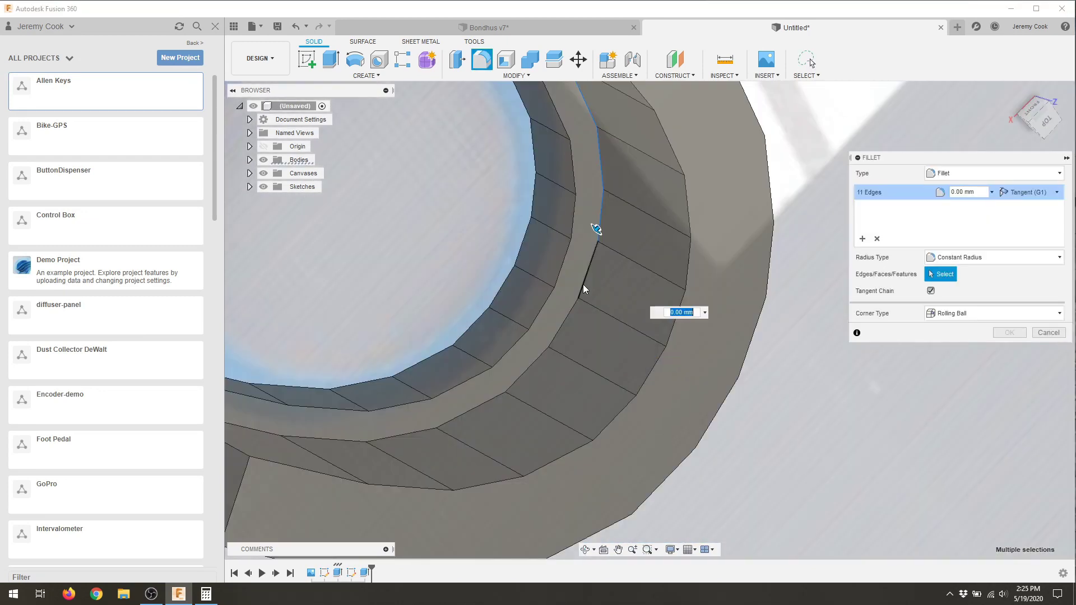
{"action": "left_click", "coordinate": [568, 317]}
{"action": "left_click", "coordinate": [485, 400]}
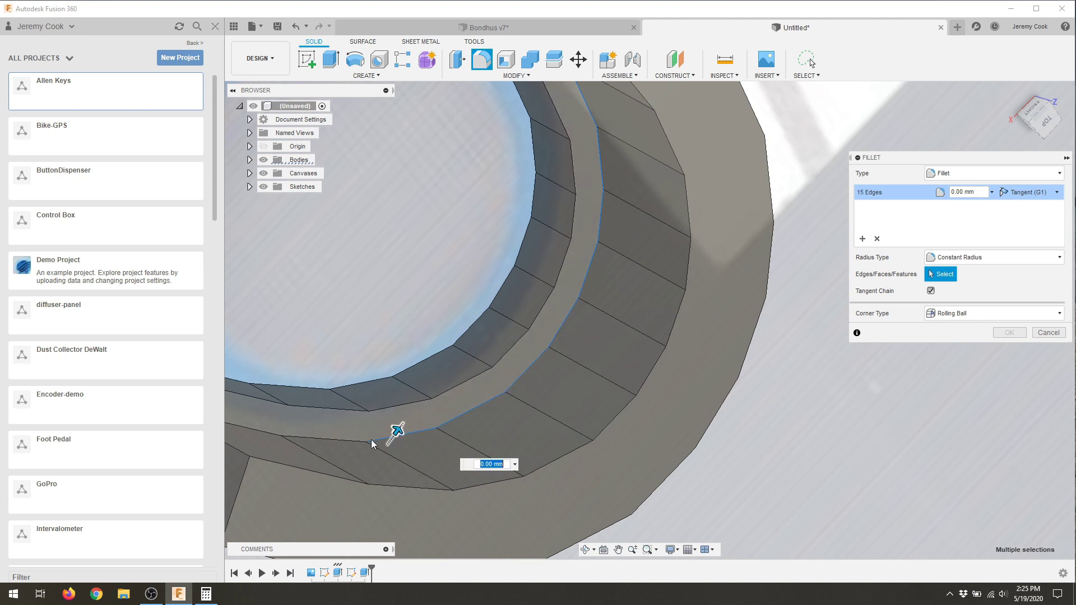
{"action": "left_click", "coordinate": [313, 438]}
{"action": "middle_click_drag", "start_coordinate": [264, 432], "coordinate": [359, 359], "text": "shift"}
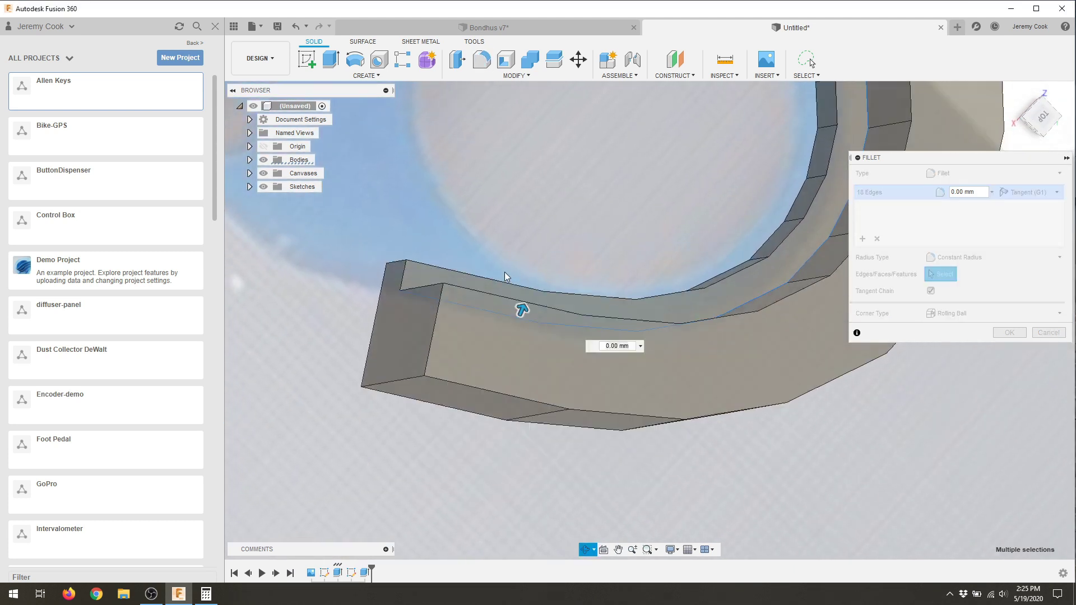
Set the fillet radius to 1 mm and apply it
{"action": "left_click", "coordinate": [961, 191]}
{"action": "type", "text": "1"}
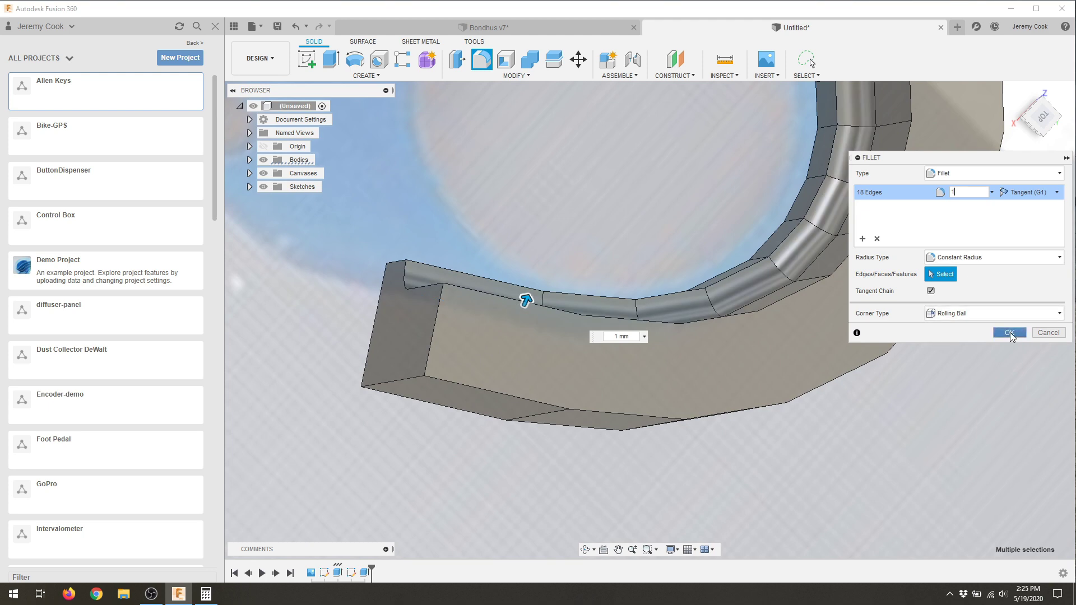
{"action": "left_click", "coordinate": [1009, 332]}
{"action": "middle_click_drag", "start_coordinate": [1009, 333], "coordinate": [795, 267], "text": "shift"}
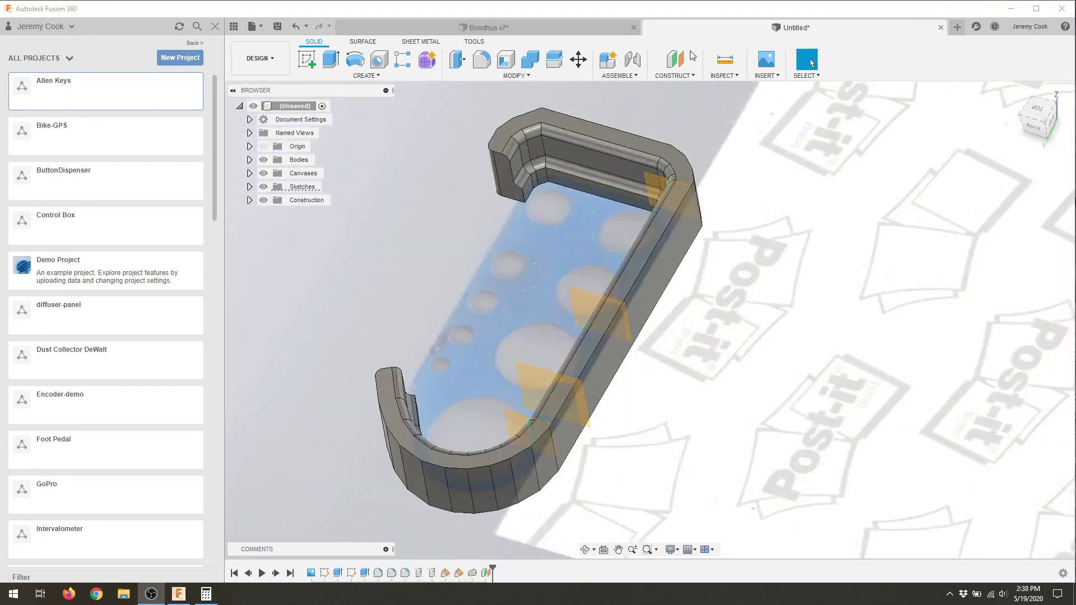
Create a construction plane offset -5.00 mm from the clip's inner face
{"action": "left_click", "coordinate": [675, 59]}
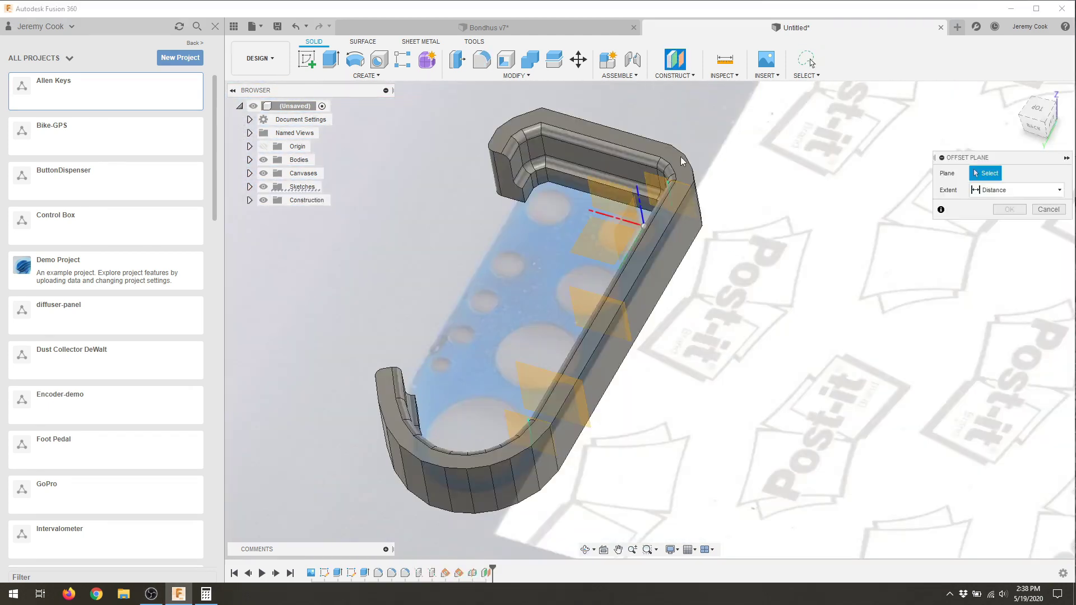
{"action": "middle_click_drag", "start_coordinate": [628, 236], "coordinate": [597, 287], "text": "shift"}
{"action": "left_click", "coordinate": [597, 287]}
{"action": "left_click_drag", "start_coordinate": [591, 301], "coordinate": [681, 273]}
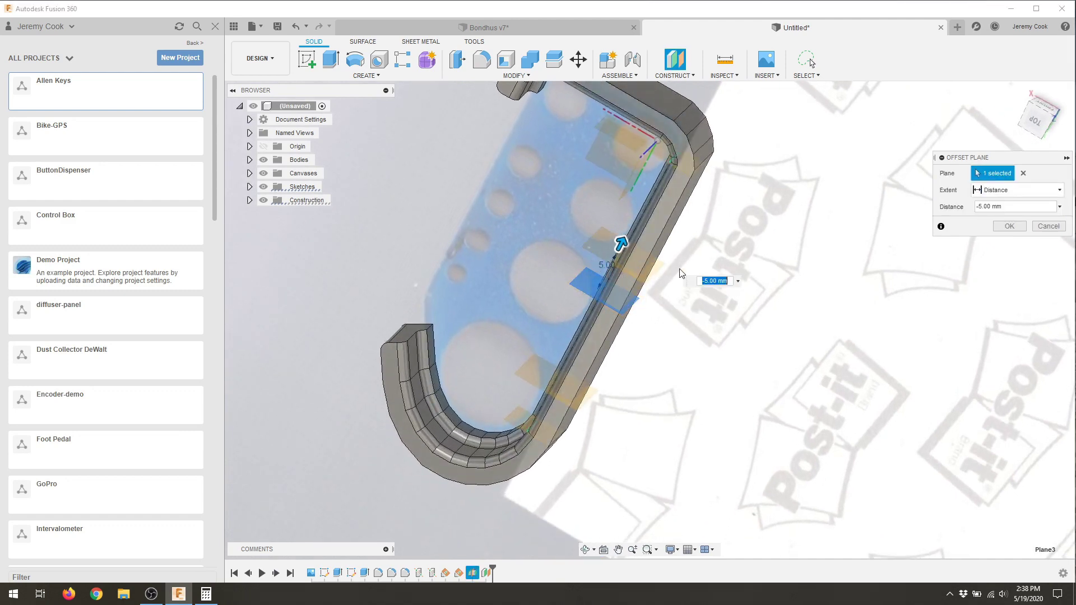
{"action": "key", "text": "Return"}
Start a new sketch on the offset plane on the clip's back side
{"action": "middle_click_drag", "start_coordinate": [683, 269], "coordinate": [515, 123], "text": "shift"}
{"action": "left_click", "coordinate": [314, 61]}
{"action": "left_click", "coordinate": [490, 319]}
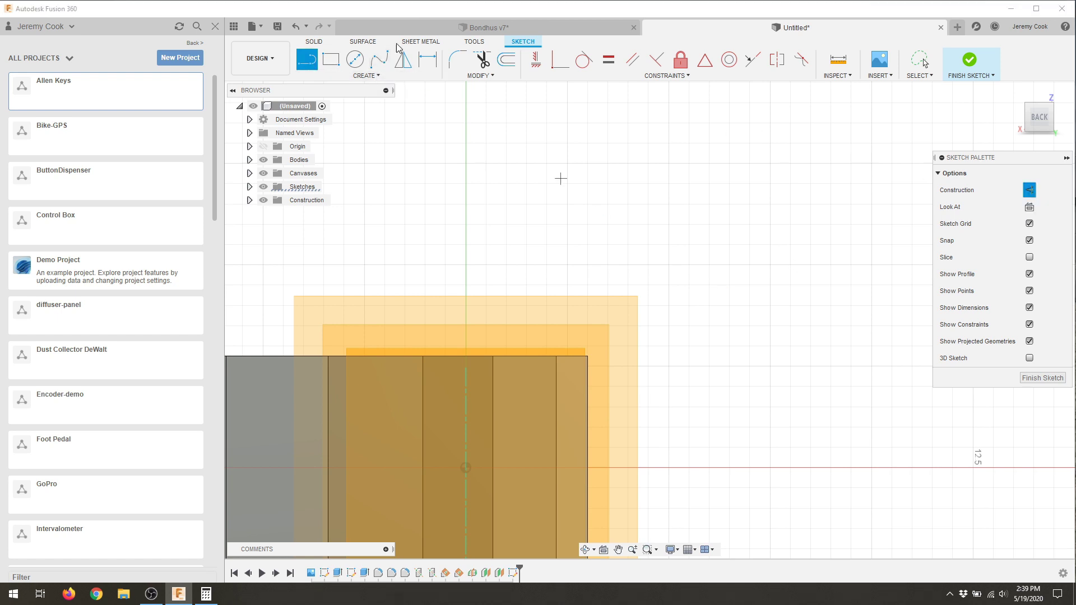
Draw the 8.89 by 3.81 hook rectangle with a vertical construction line, then finish the sketch
{"action": "left_click", "coordinate": [789, 468]}
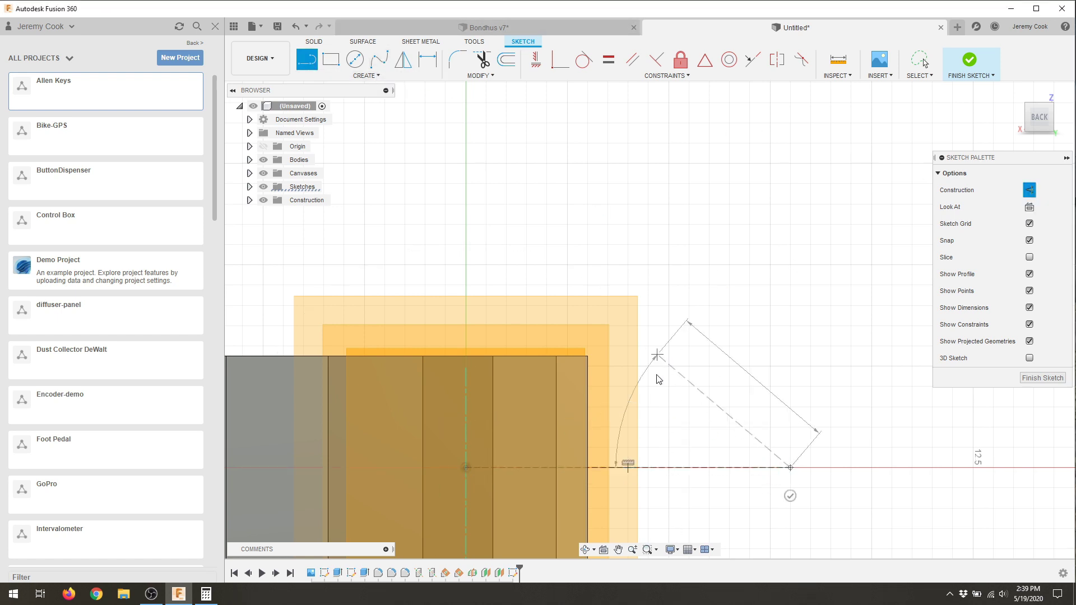
{"action": "key", "text": "l"}
{"action": "left_click", "coordinate": [588, 468]}
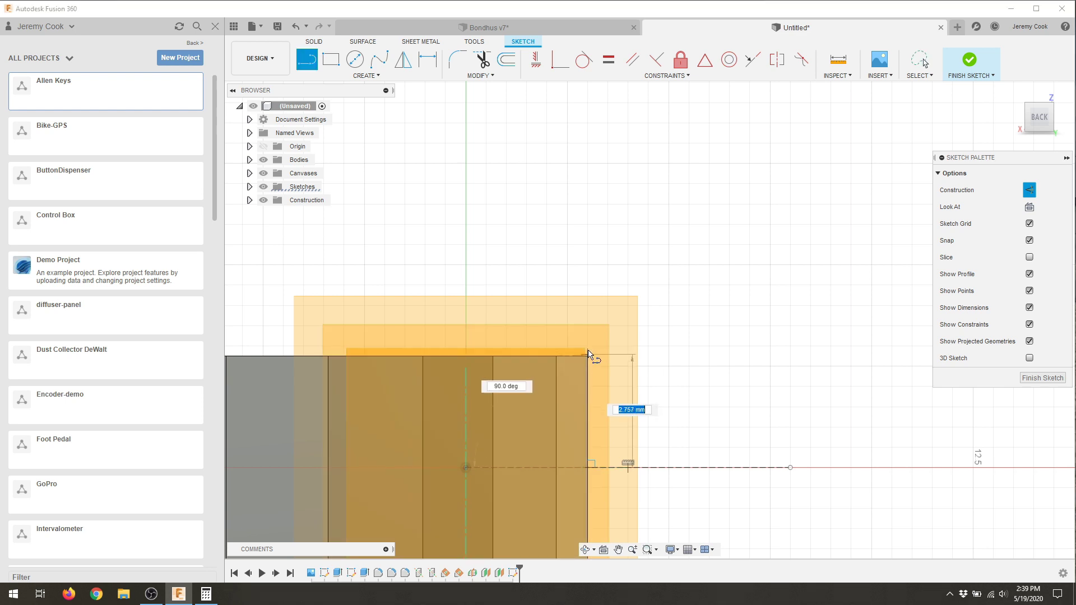
{"action": "left_click", "coordinate": [587, 293]}
{"action": "key", "text": "Escape"}
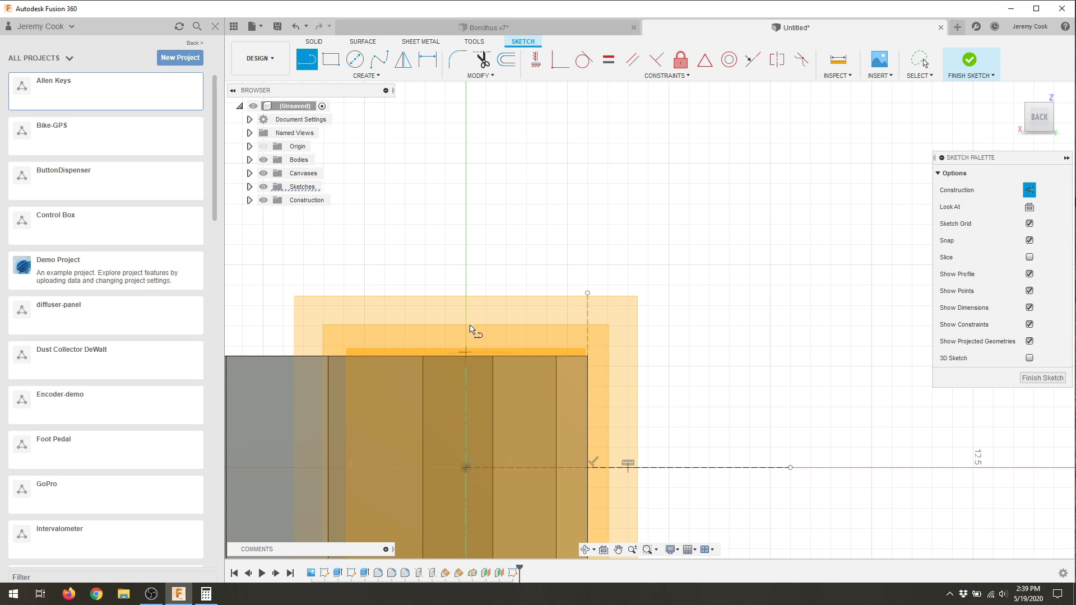
{"action": "left_click", "coordinate": [466, 294]}
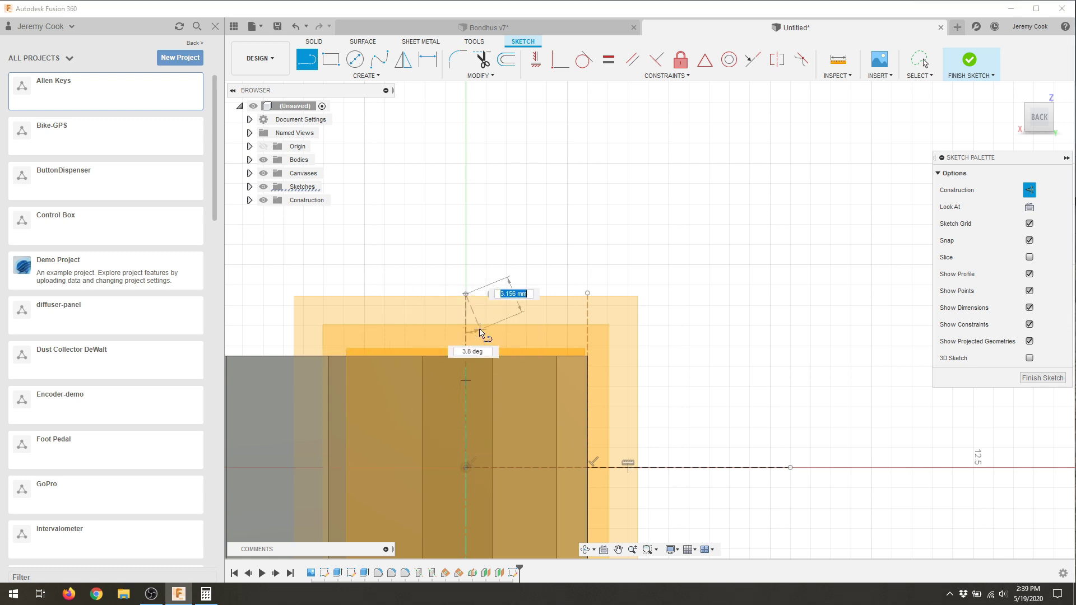
{"action": "key", "text": "Escape"}
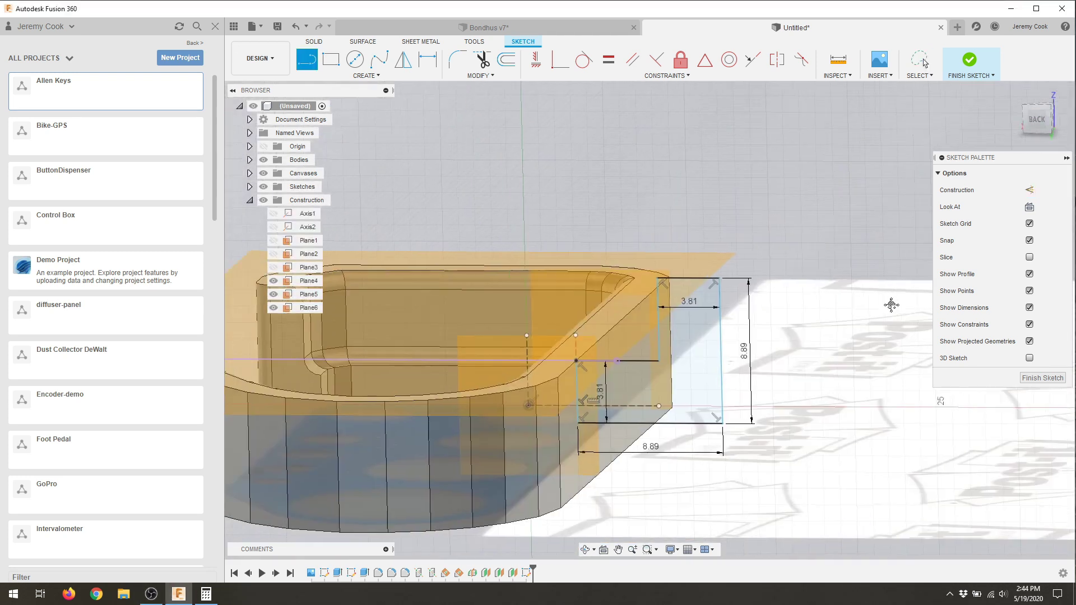
{"action": "left_click", "coordinate": [1041, 378]}
{"action": "mouse_move", "coordinate": [698, 341]}
{"action": "middle_mouse_down", "text": "shift"}
{"action": "mouse_move", "coordinate": [672, 352]}
{"action": "mouse_move", "coordinate": [519, 189]}
{"action": "middle_mouse_up", "text": "shift"}
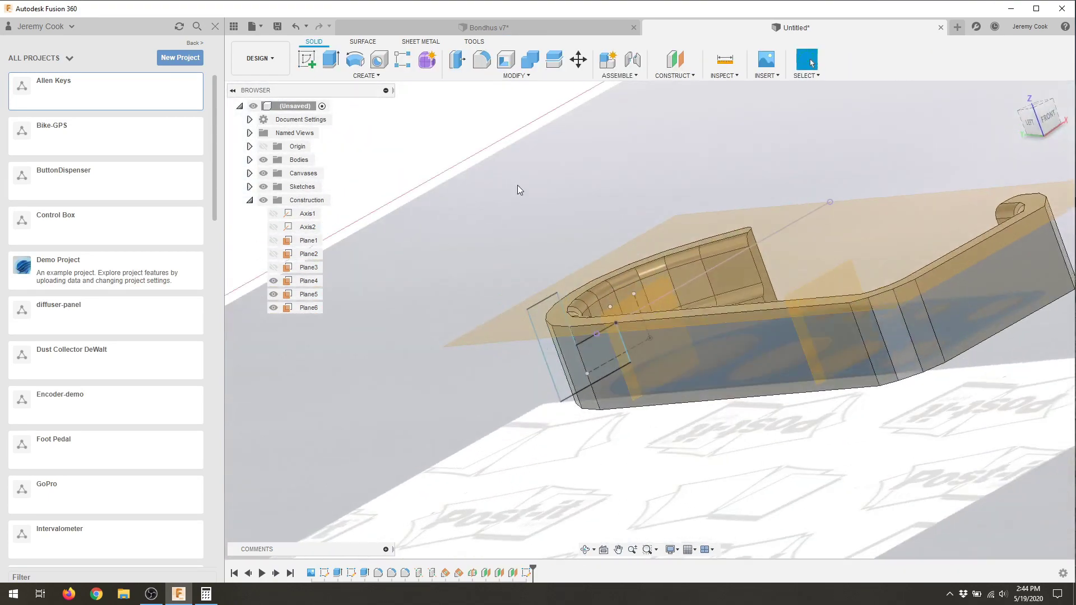
Start a sketch on Plane6 and draw the peg profile
{"action": "key", "text": "s"}
{"action": "left_click", "coordinate": [817, 290]}
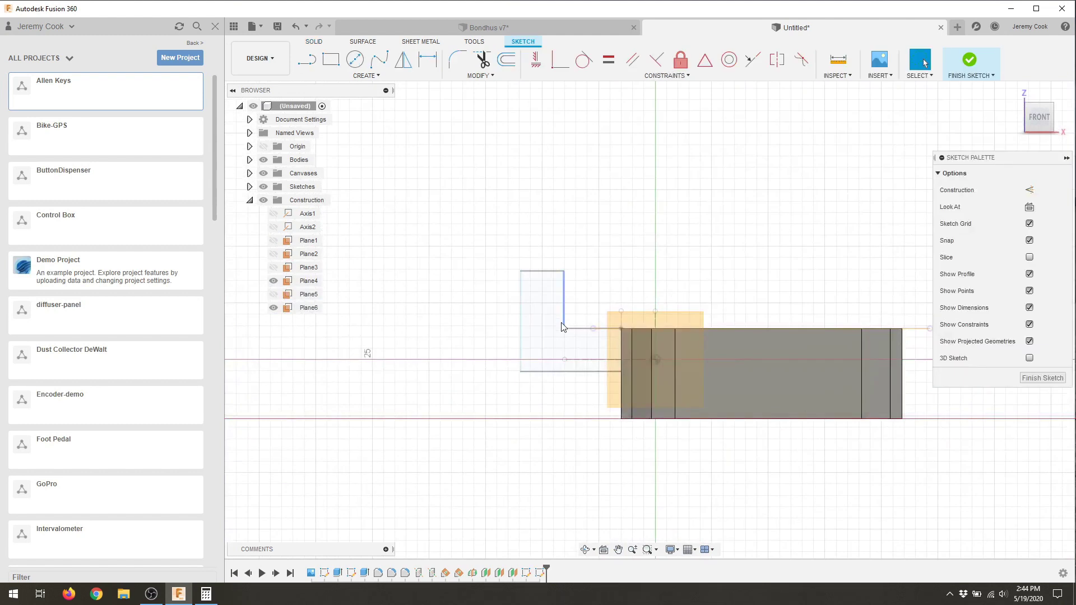
{"action": "left_click", "coordinate": [366, 76]}
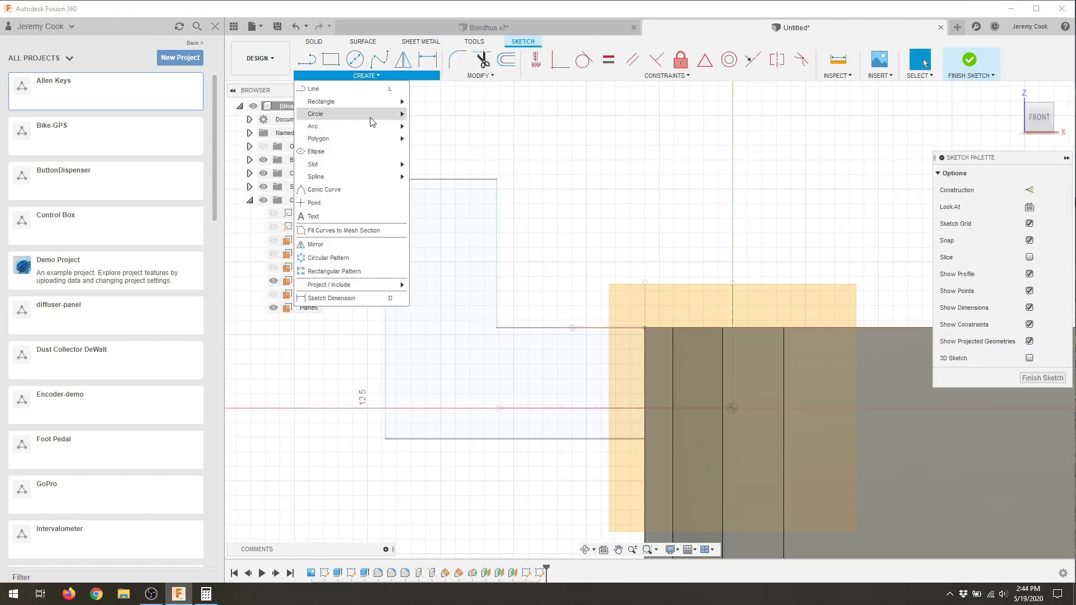
Extrude the peg profile symmetrically by 0.15 in as a new body
{"action": "key", "text": "e"}
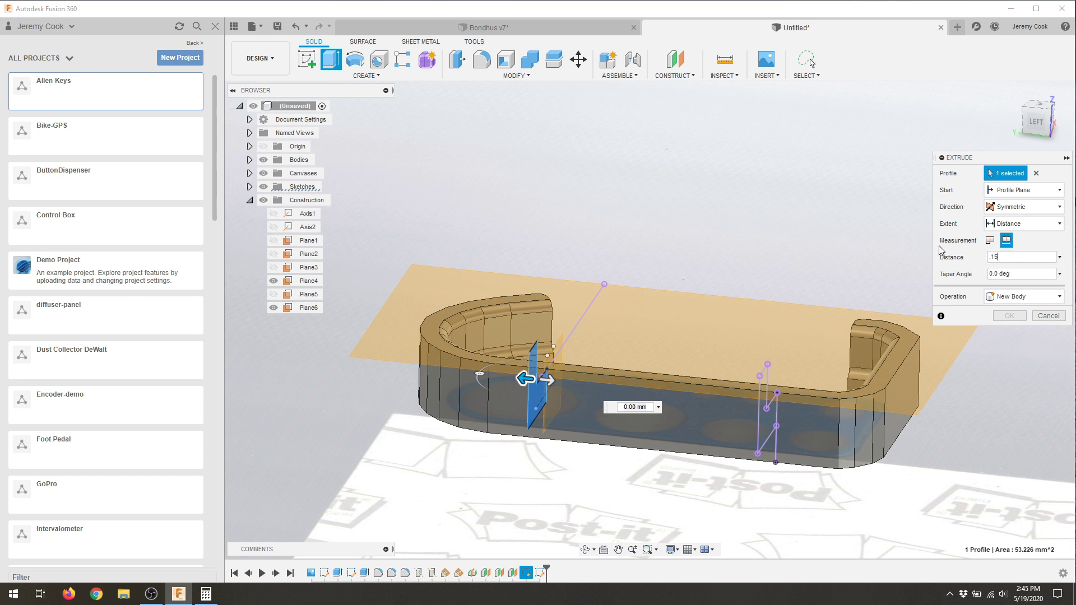
{"action": "type", "text": ".15in"}
{"action": "key", "text": "Return"}
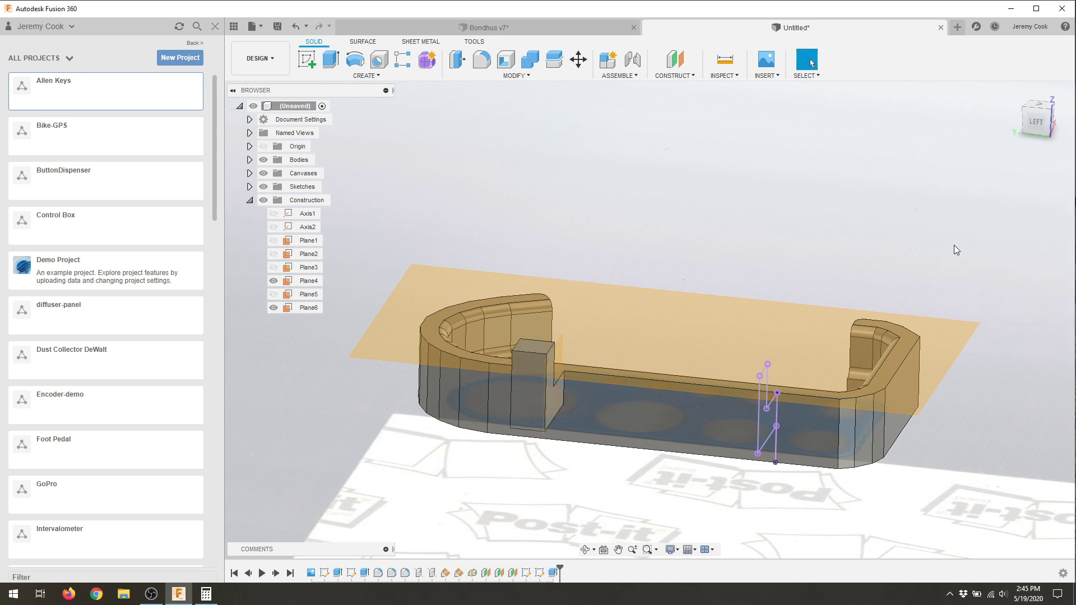